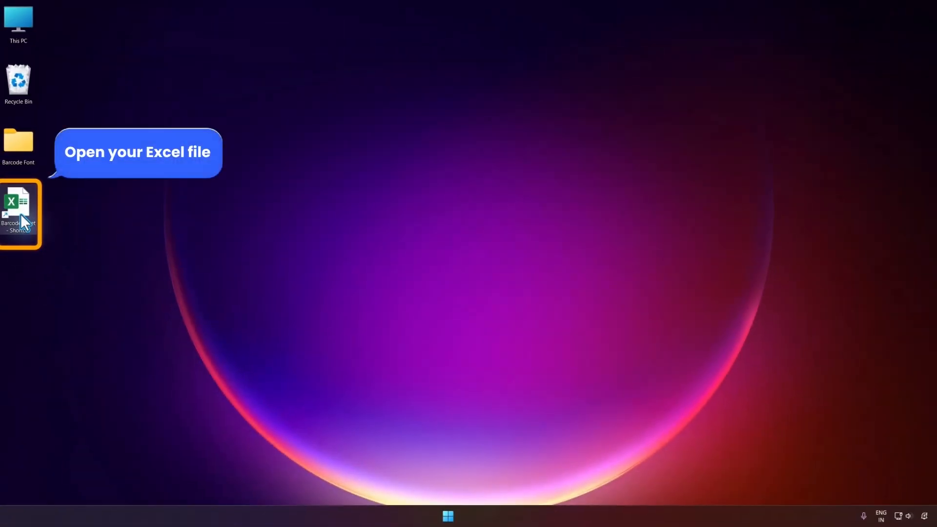
Open the Barcode sheet workbook from the desktop and look over the different product codes in column B
right_click(21, 214)
left_click(68, 248)
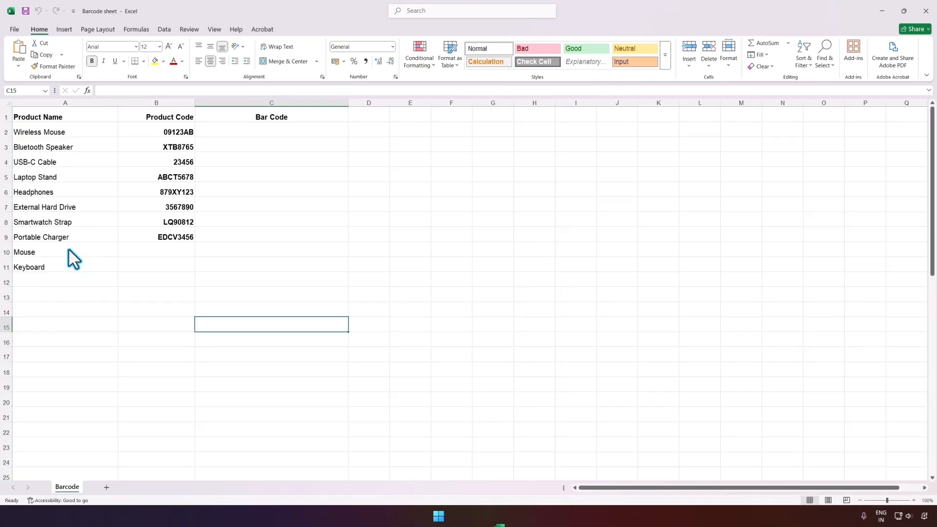
left_click(125, 164)
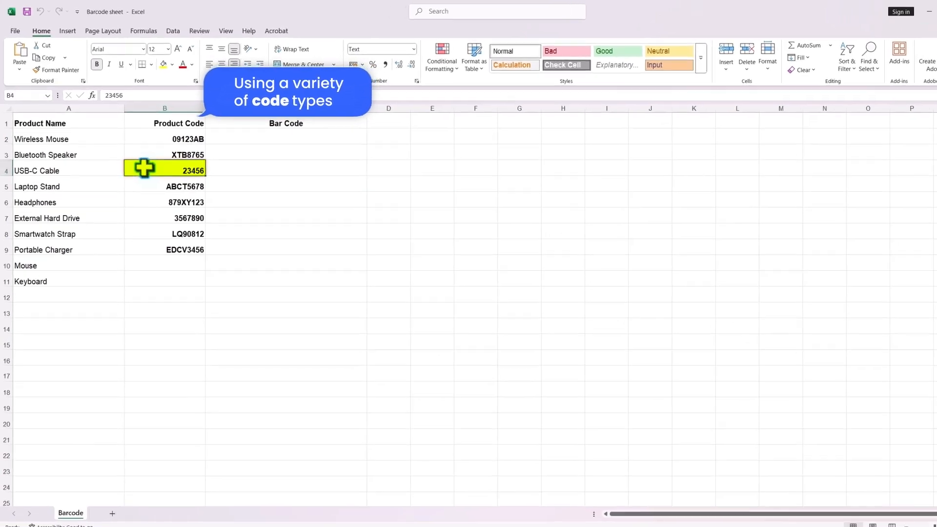
left_click(144, 220)
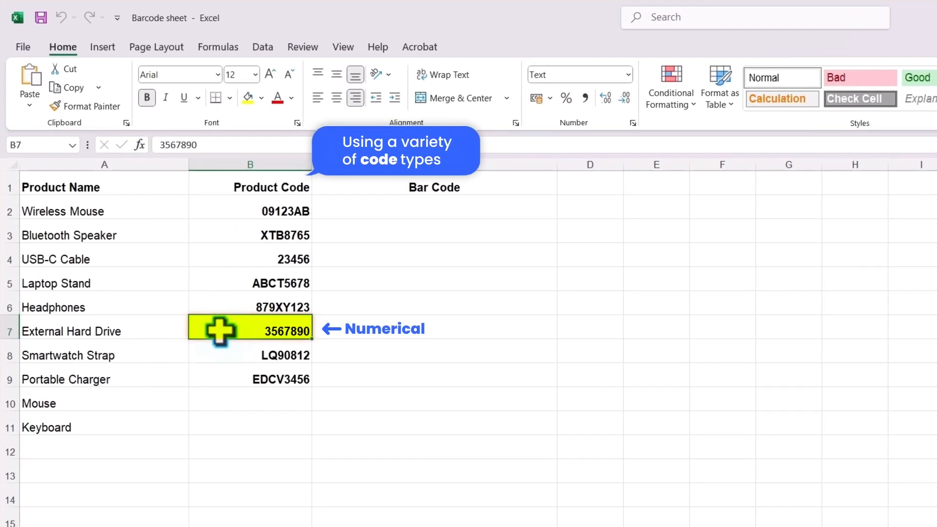
left_click(230, 351)
left_click(218, 376)
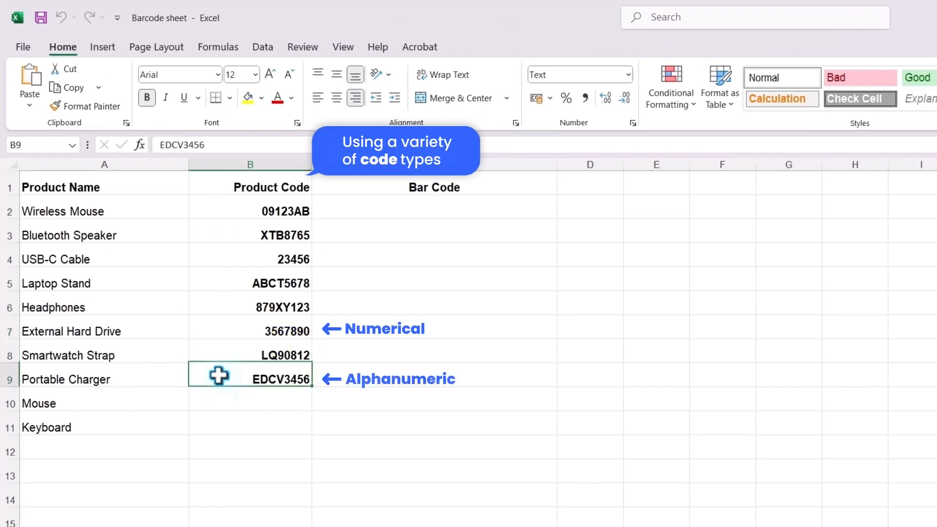
left_click(227, 210)
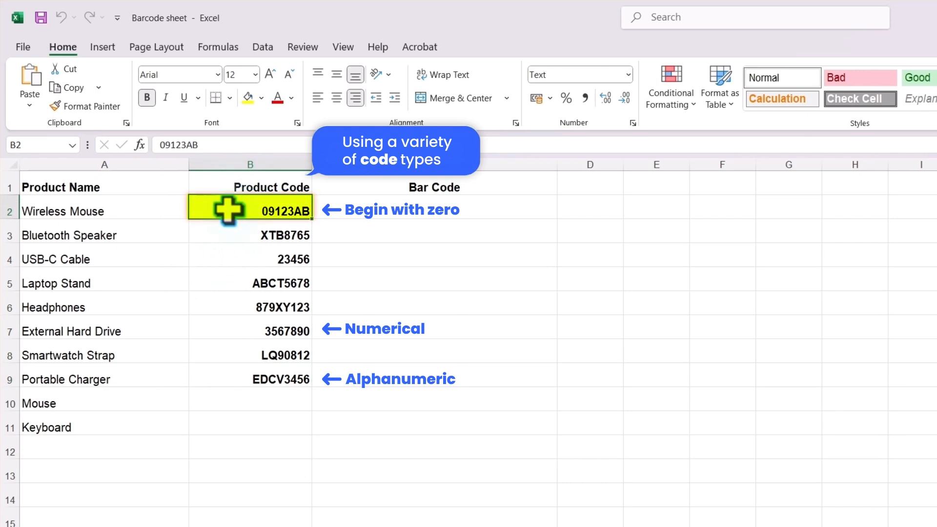
left_click(239, 260)
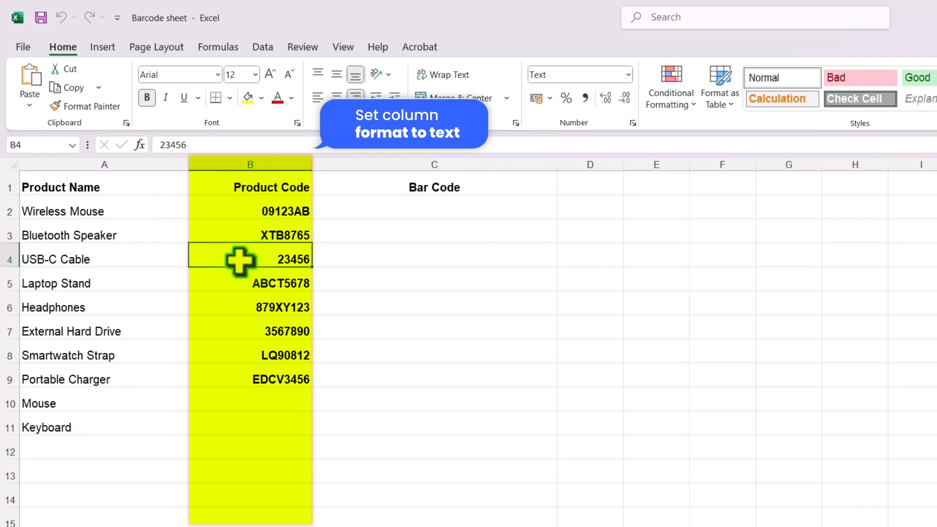
Enter 000174621 as the product code for Mouse in cell B10
double_click(293, 397)
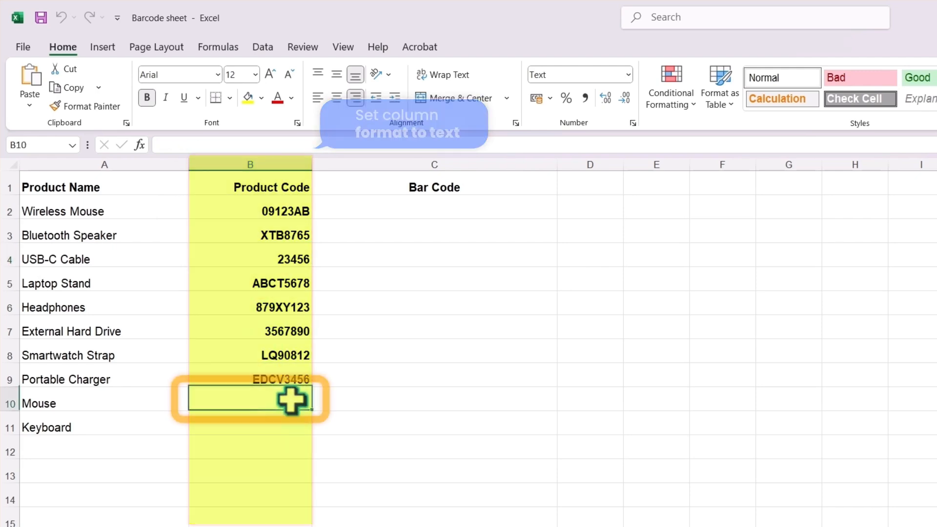
type("000")
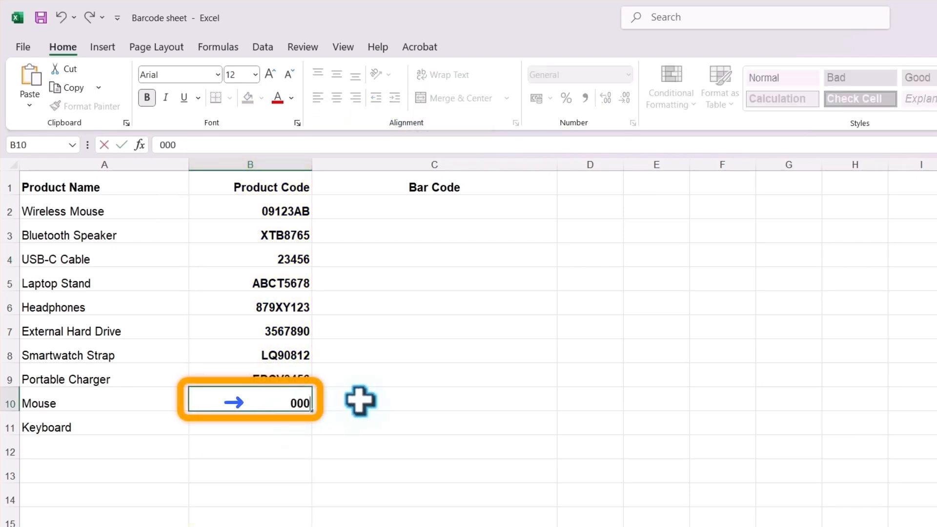
type("174")
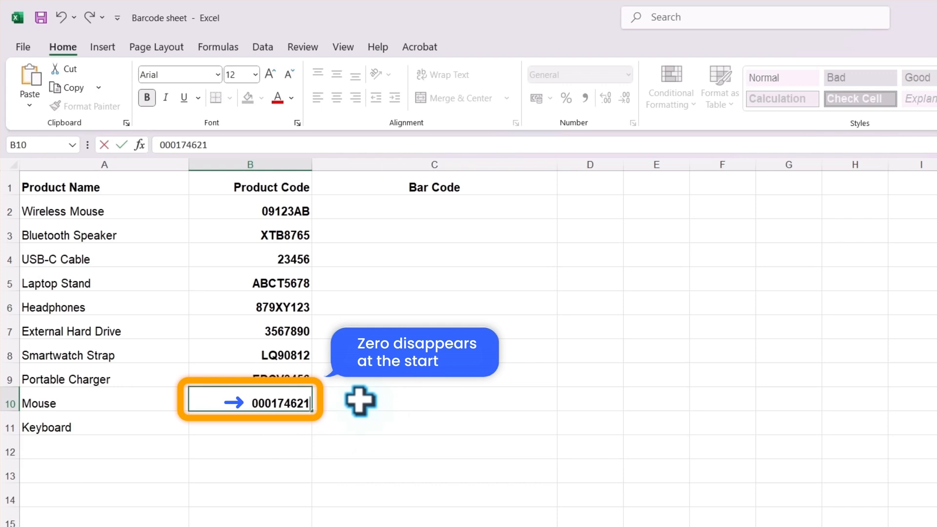
type("621")
key("Return")
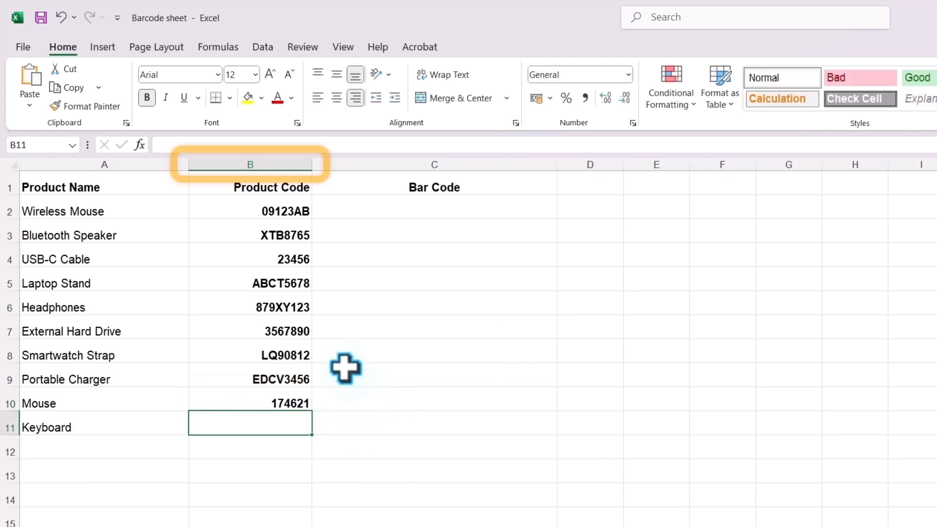
Format the whole Product Code column (B) as Text
left_click(254, 163)
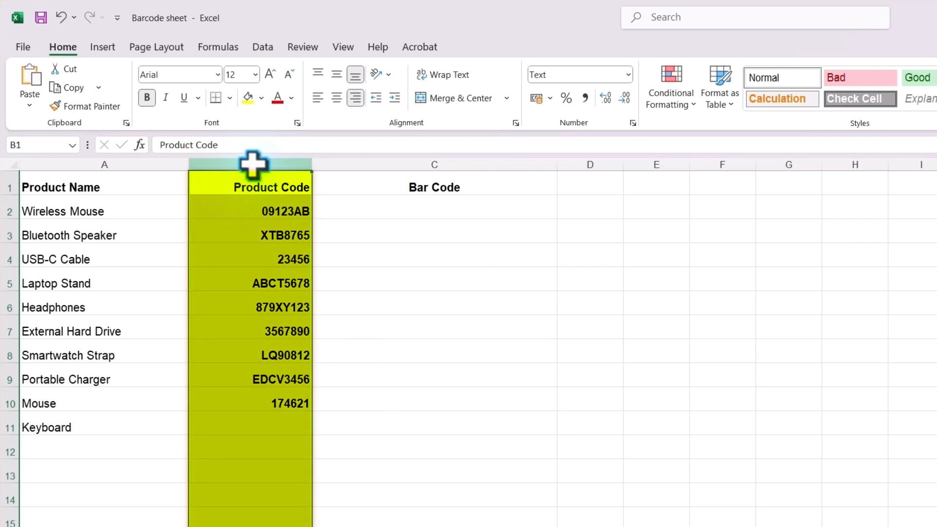
right_click(253, 163)
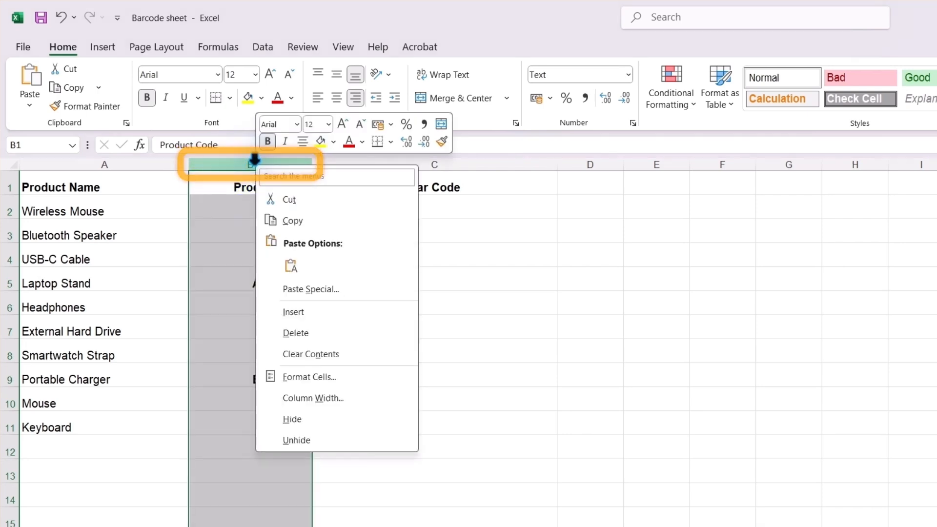
left_click(353, 376)
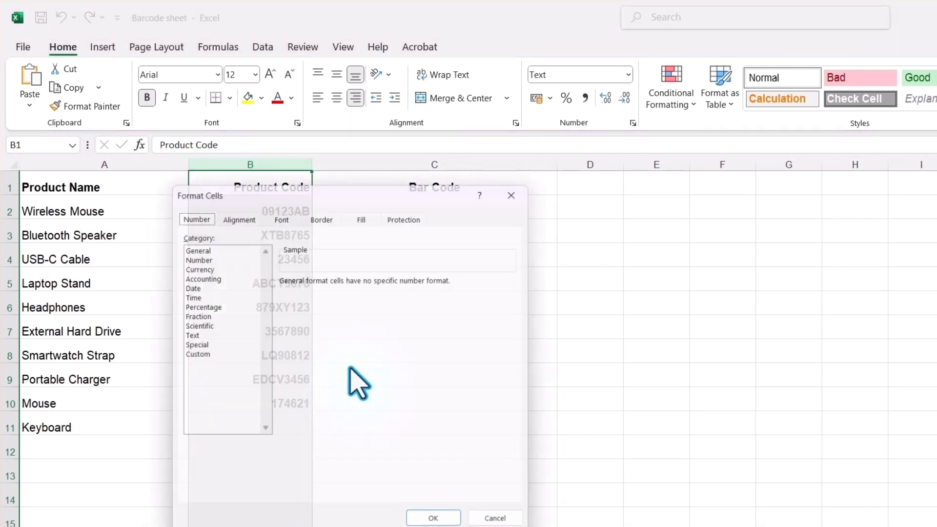
left_click(195, 336)
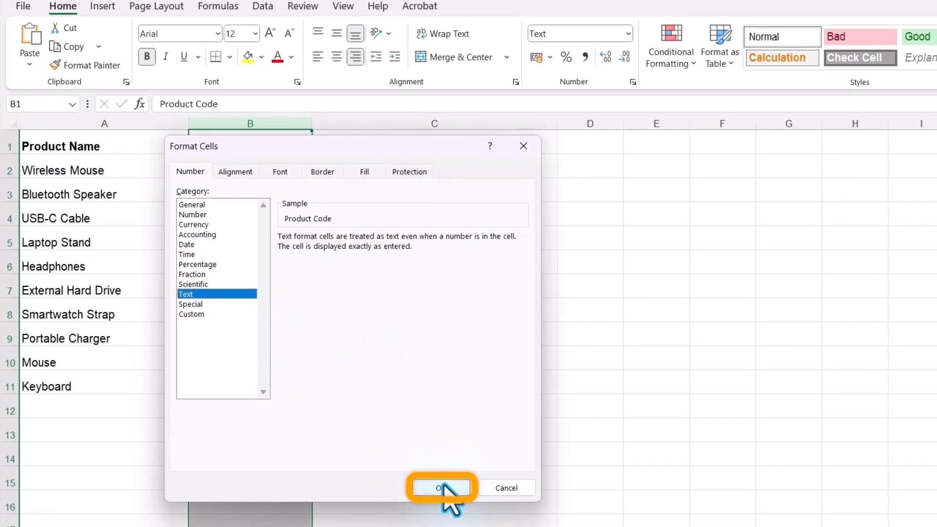
left_click(443, 486)
left_click(443, 483)
Re-enter the Mouse code in B10 as 000174621 and enter 005642 as the Keyboard code in B11
left_click(249, 362)
key("BackSpace")
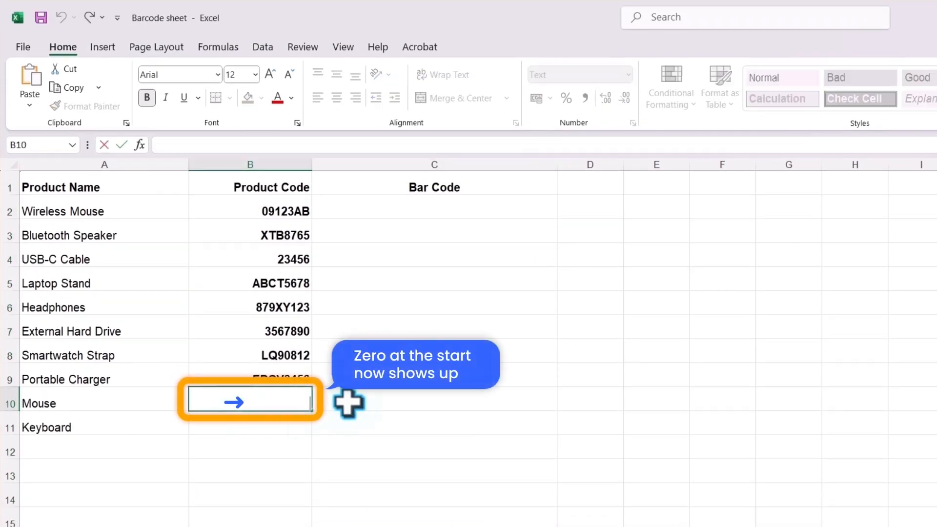
type("000174621")
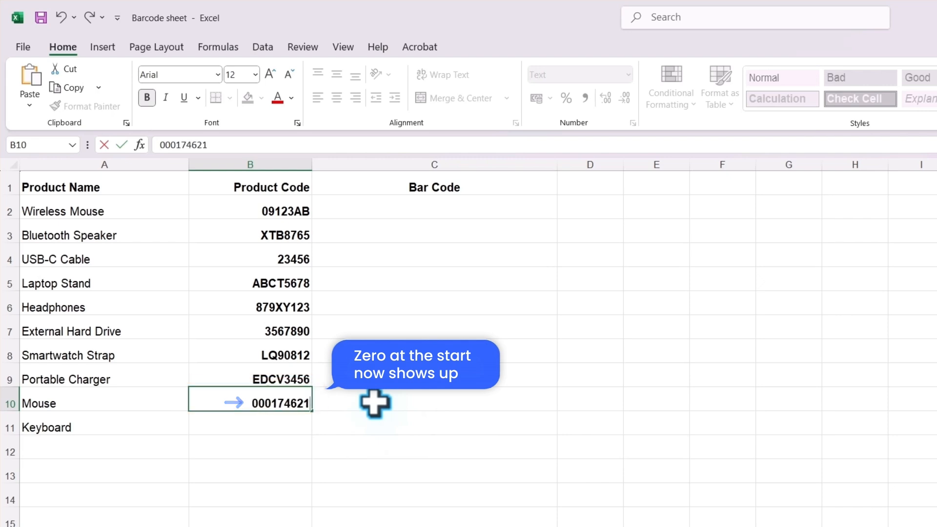
key("Return")
type("005642")
key("Return")
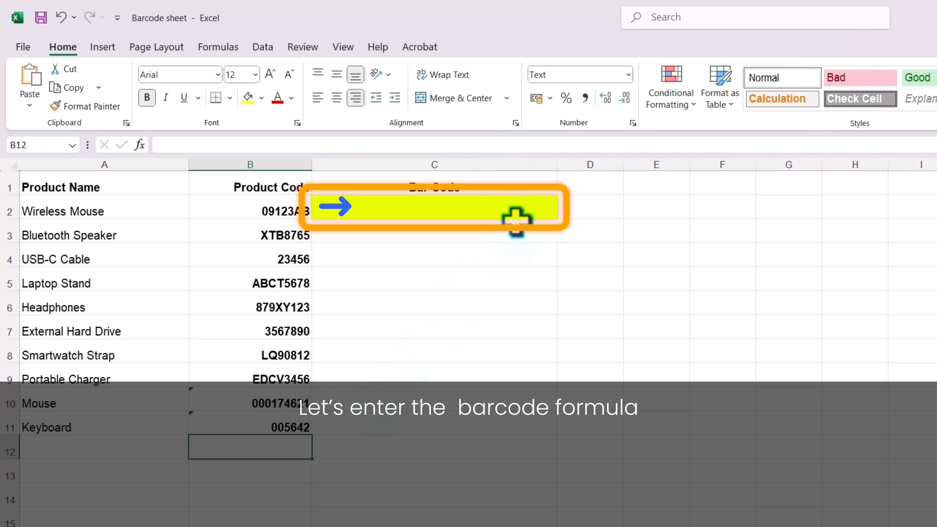
Enter the barcode formula ="*"&B2&"*" in cell C2 for Wireless Mouse
double_click(536, 207)
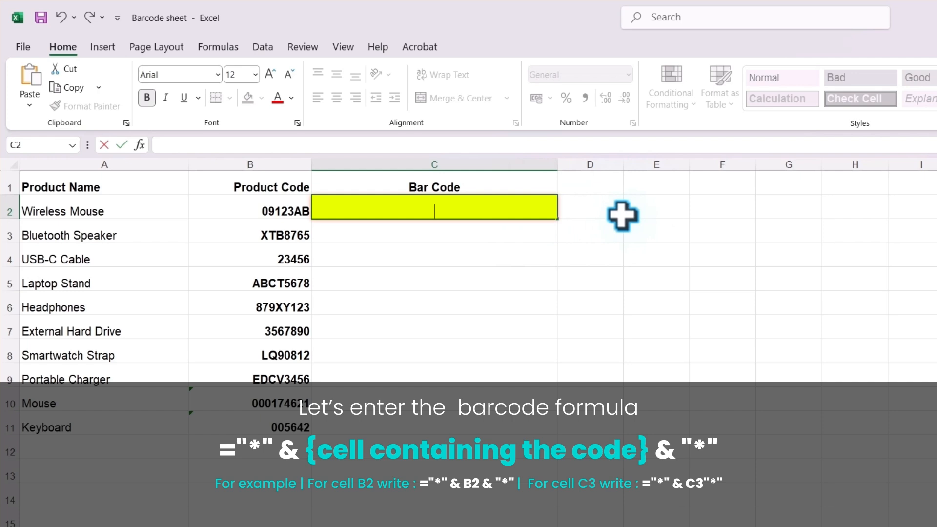
type("=\"*\"&")
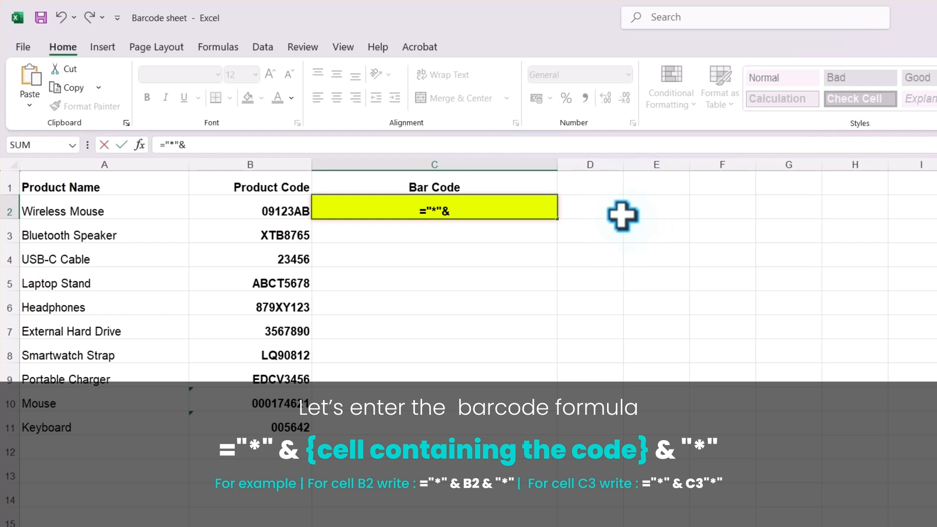
type("B2&\"*")
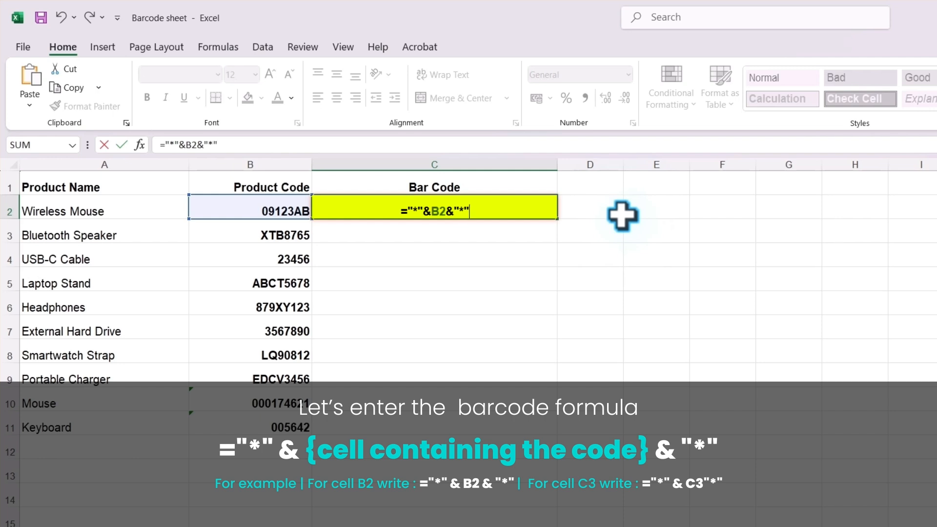
key("Return")
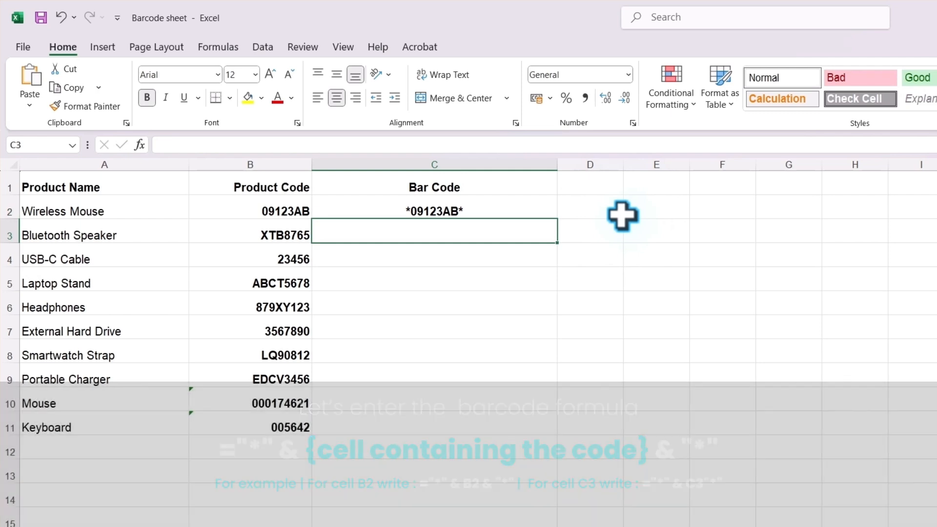
Copy the barcode formula from C2 down through C11 for all remaining products
left_click(487, 203)
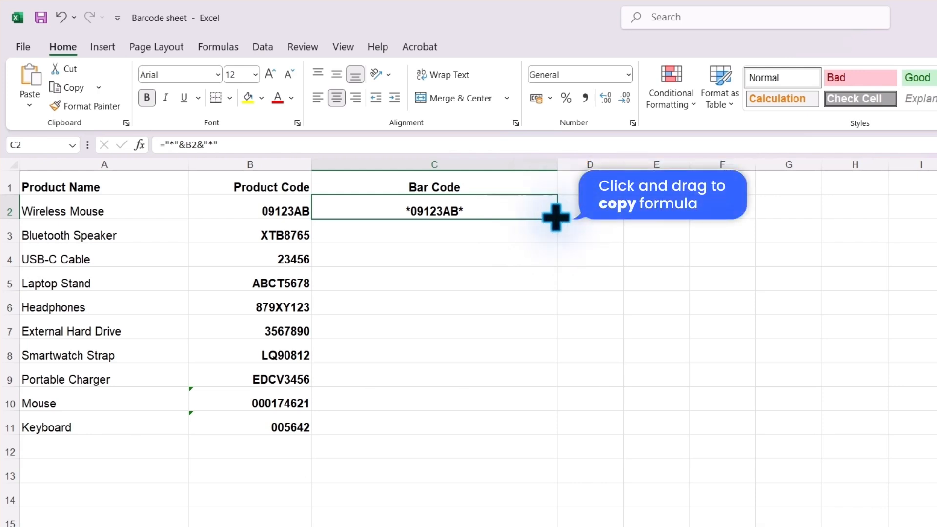
left_click_drag(555, 217, 564, 448)
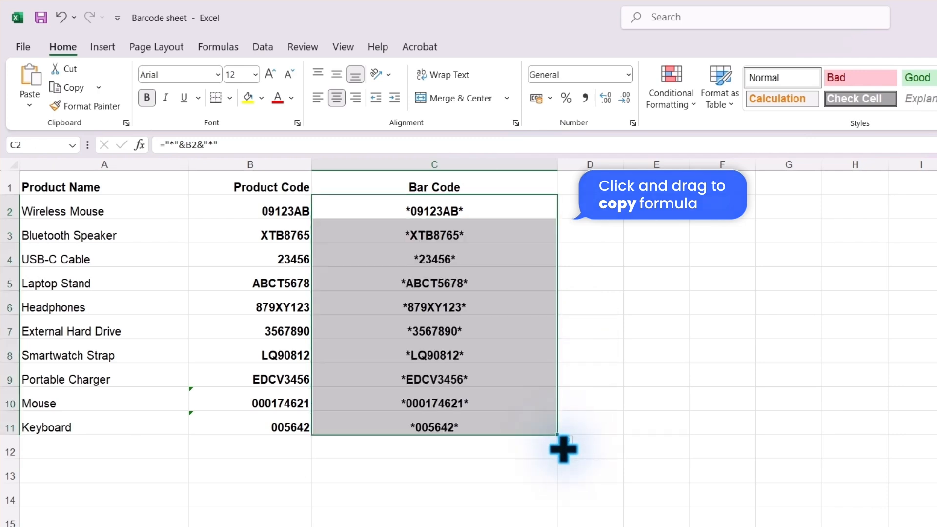
left_click(554, 452)
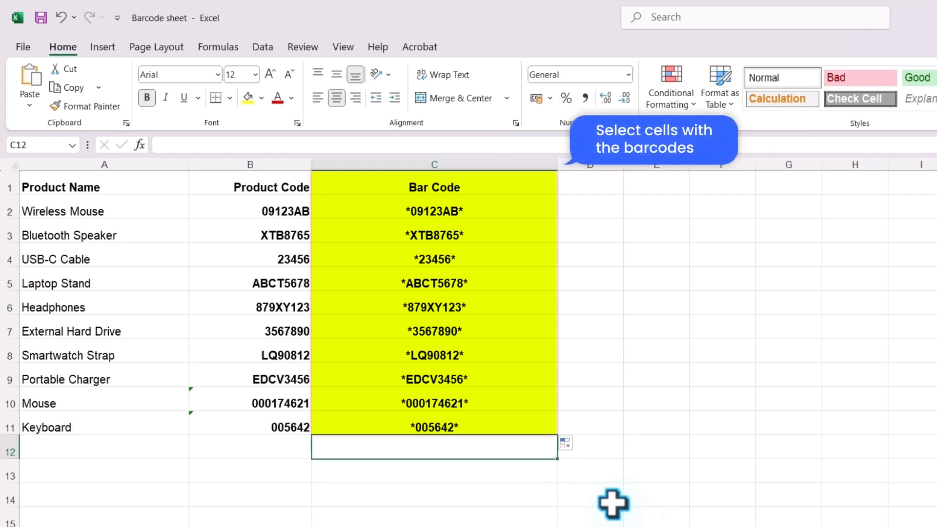
Apply the Libre Barcode 39 Text font to the entire Bar Code column (C)
left_click(460, 165)
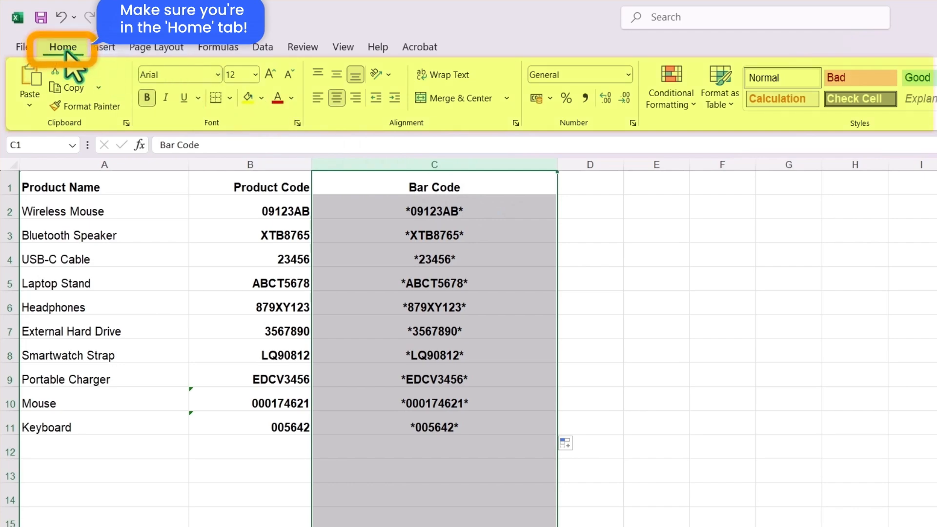
left_click(218, 75)
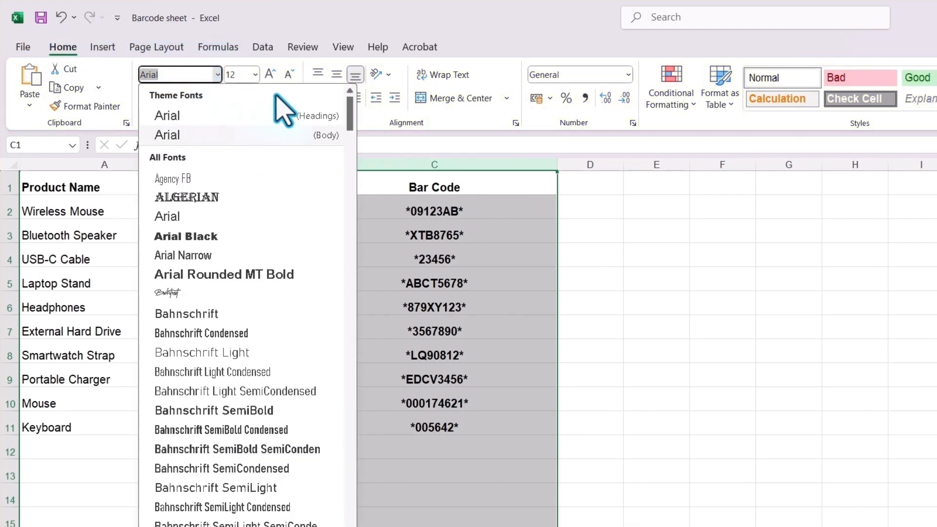
left_click_drag(349, 122, 358, 323)
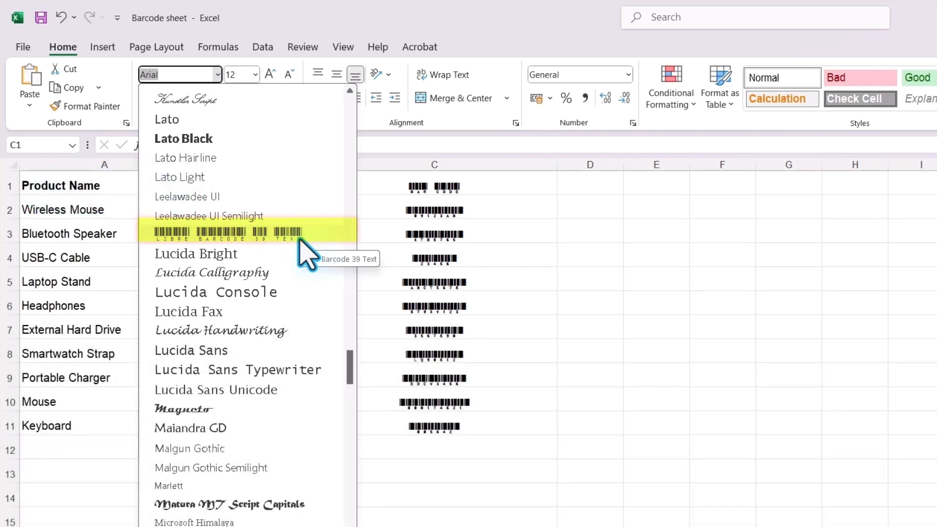
left_click(300, 236)
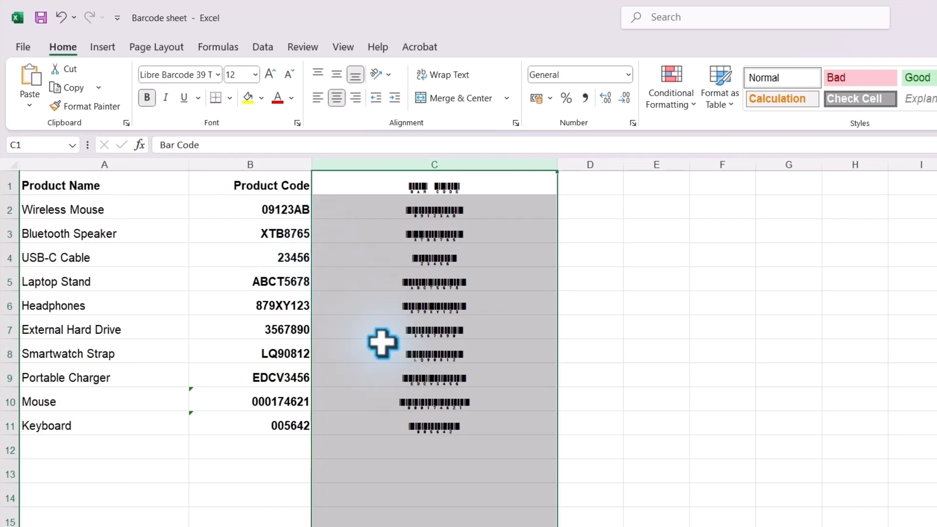
left_click(457, 450)
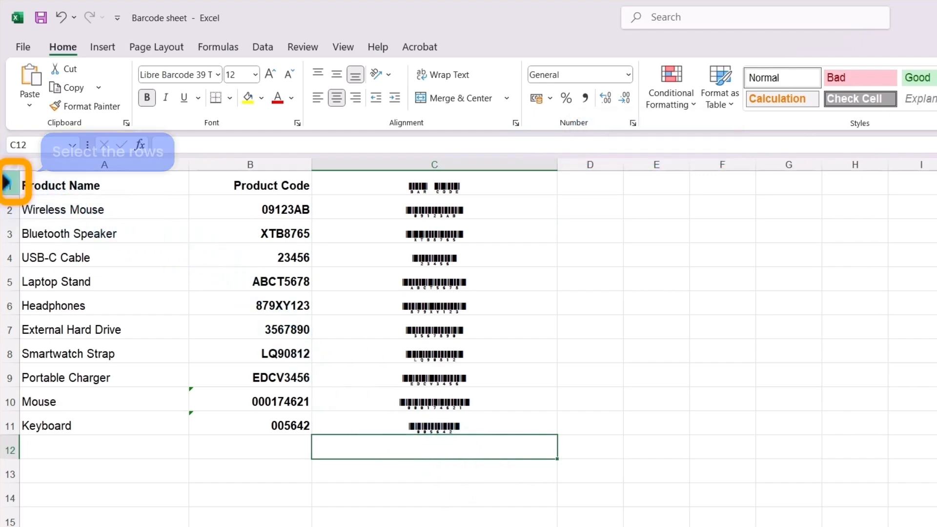
Set the height of rows 1 to 11 to 50
left_click_drag(6, 183, 6, 426)
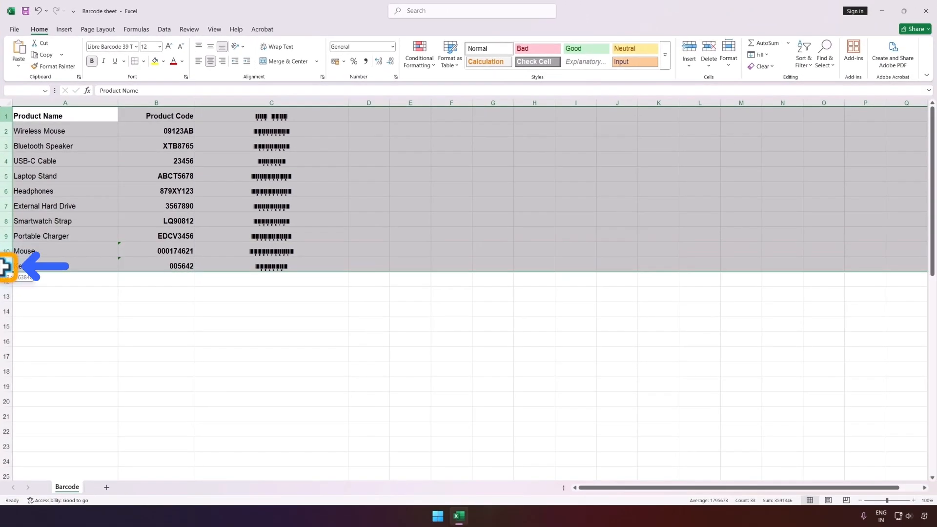
right_click(6, 266)
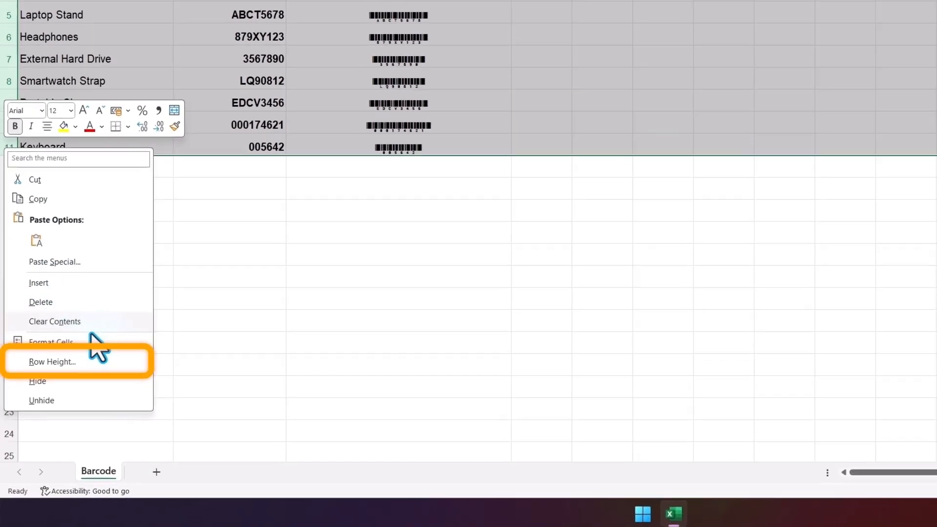
left_click(112, 344)
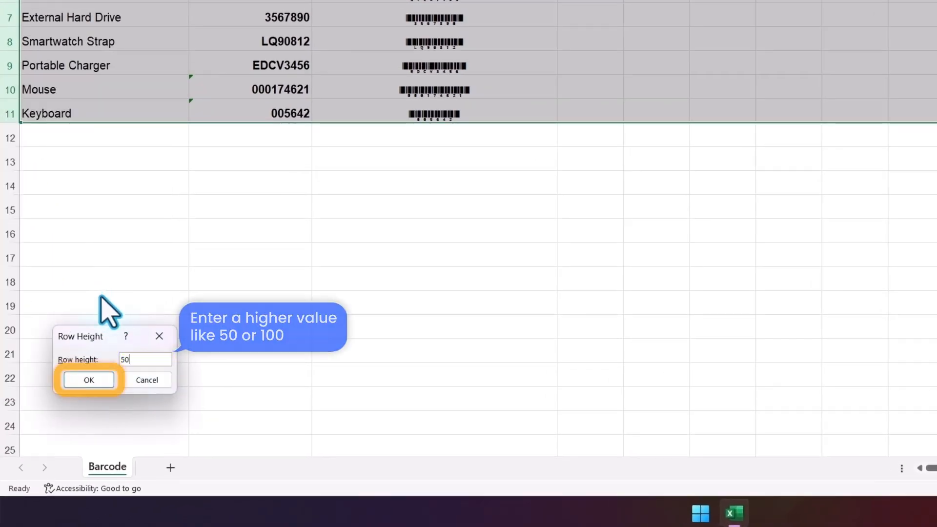
left_click(89, 380)
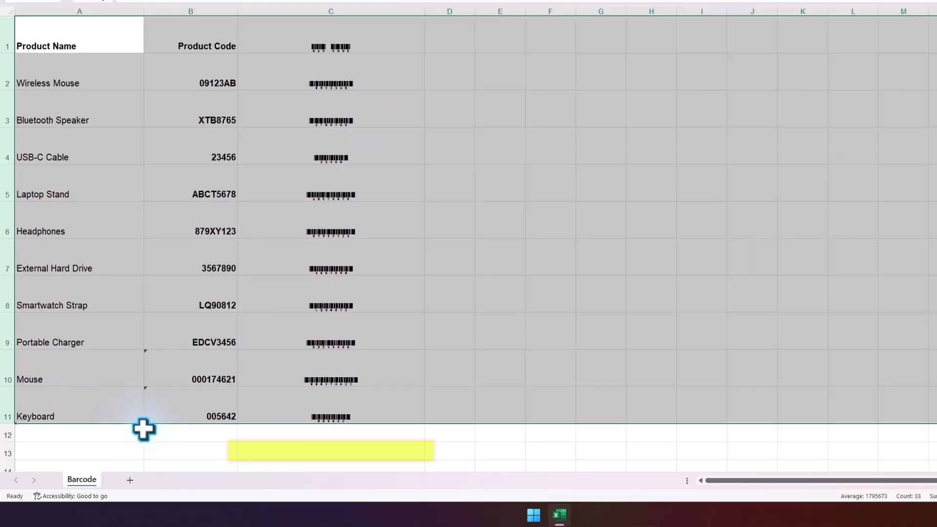
left_click(447, 167)
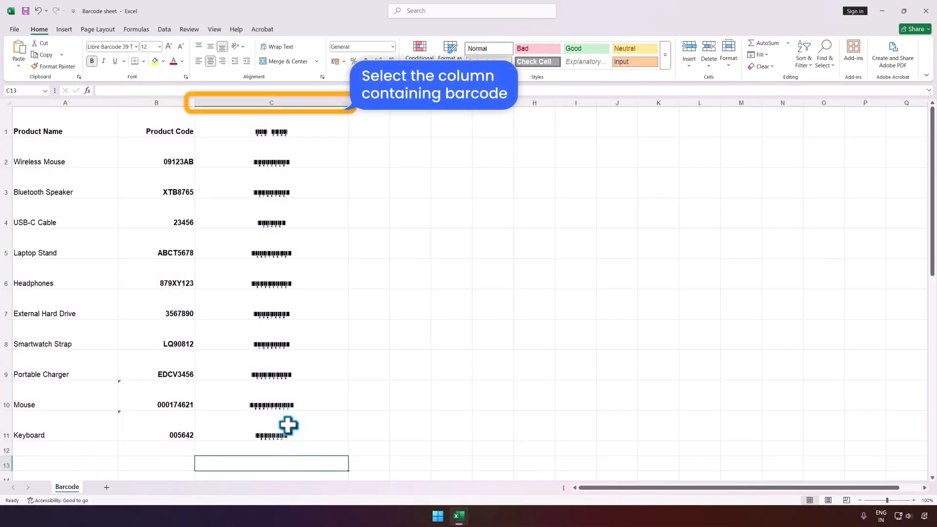
Remove bold from the entire Bar Code column (C) and increase its font size to 36
left_click(285, 100)
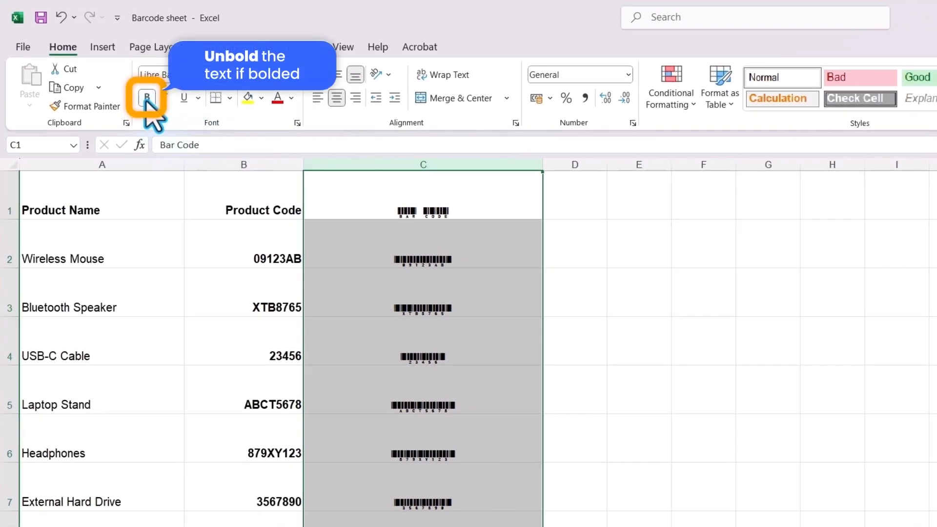
left_click(147, 99)
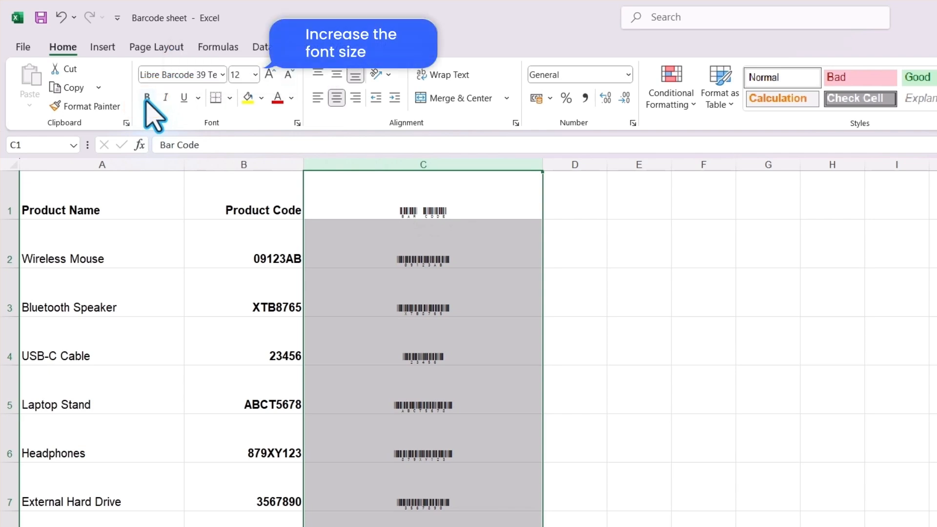
left_click(269, 77)
left_click(269, 77)
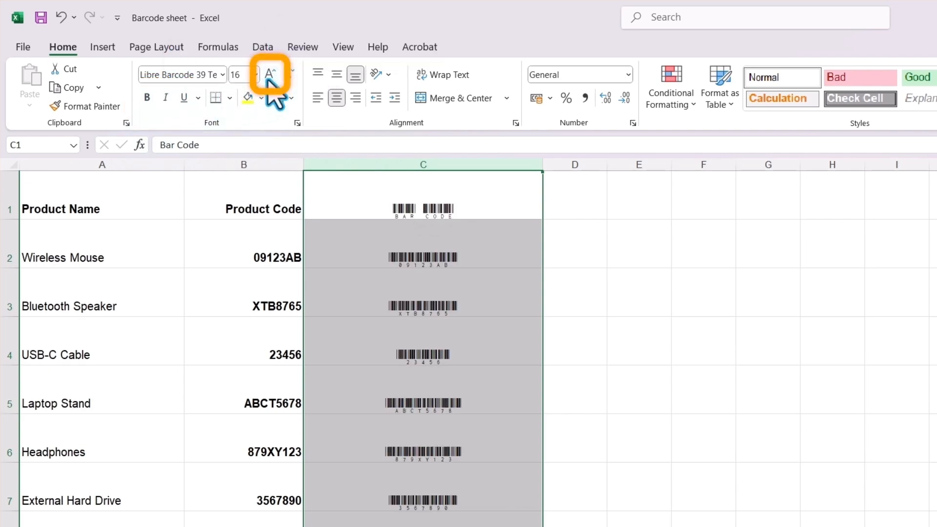
left_click(268, 77)
left_click(269, 77)
left_click(269, 77)
left_click(269, 77)
left_click(268, 77)
left_click(269, 77)
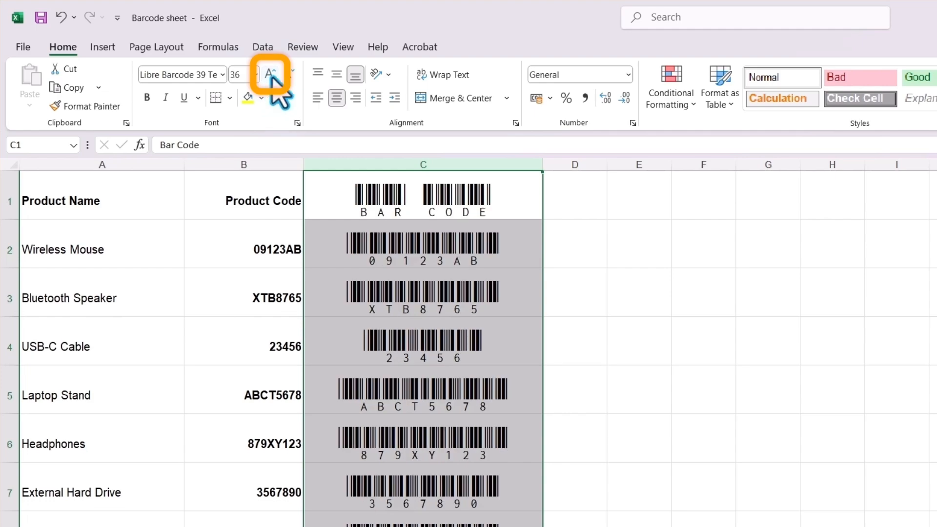
left_click(269, 77)
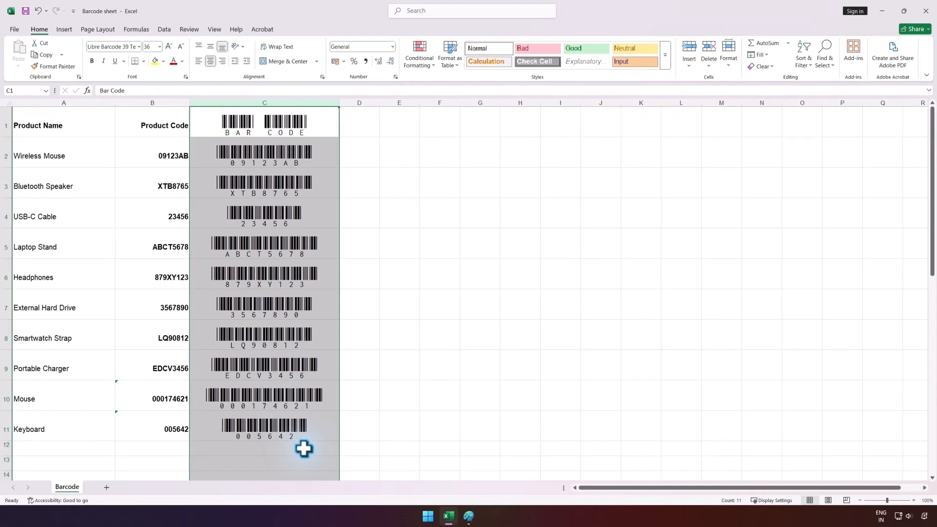
left_click(304, 449)
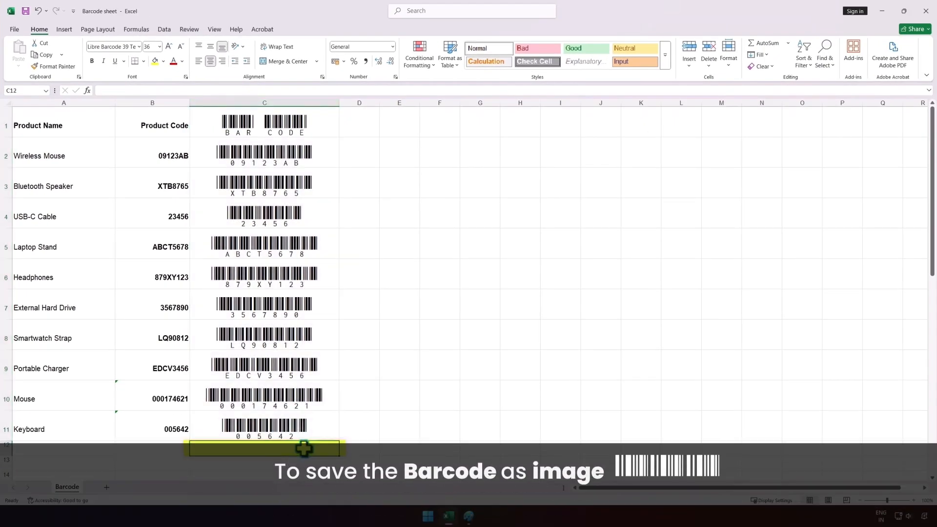
Copy the Bluetooth Speaker barcode in cell C3 and paste it onto the blank canvas in Paint
left_click(331, 182)
right_click(330, 182)
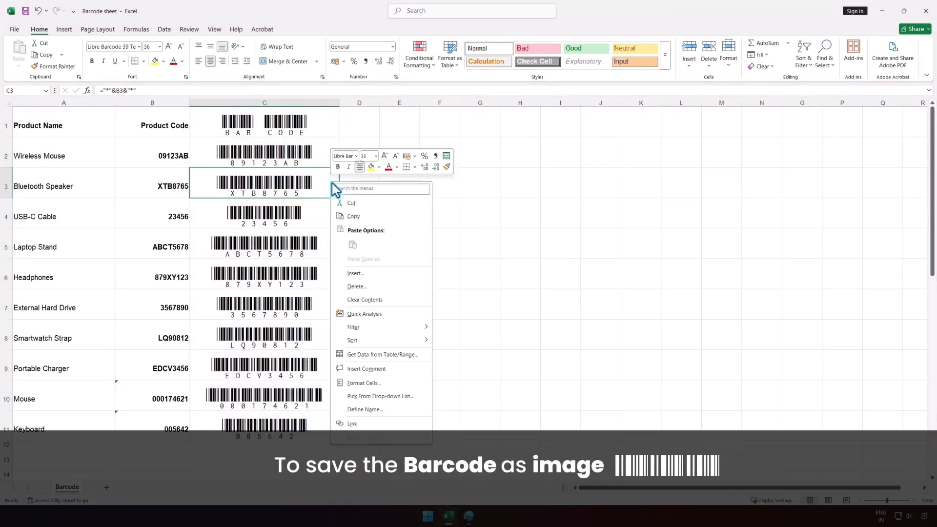
left_click(379, 215)
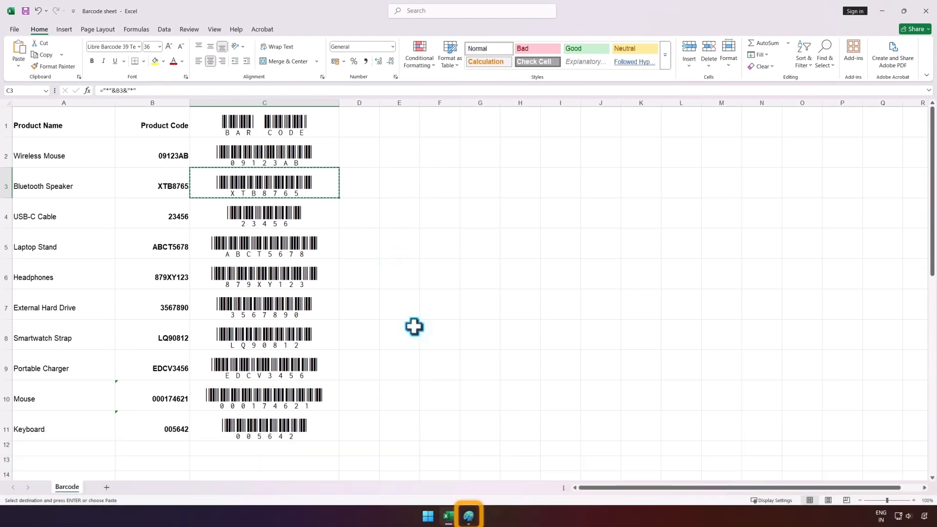
left_click(469, 517)
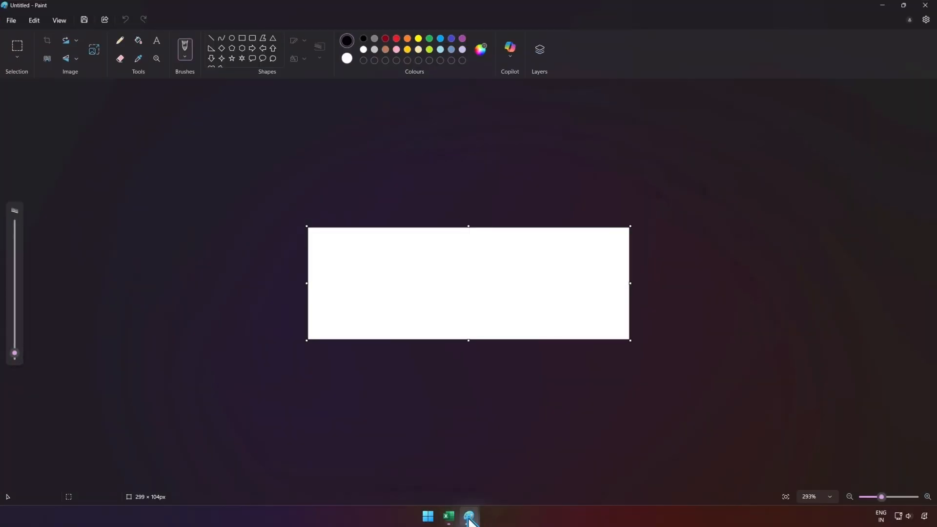
key("ctrl+v")
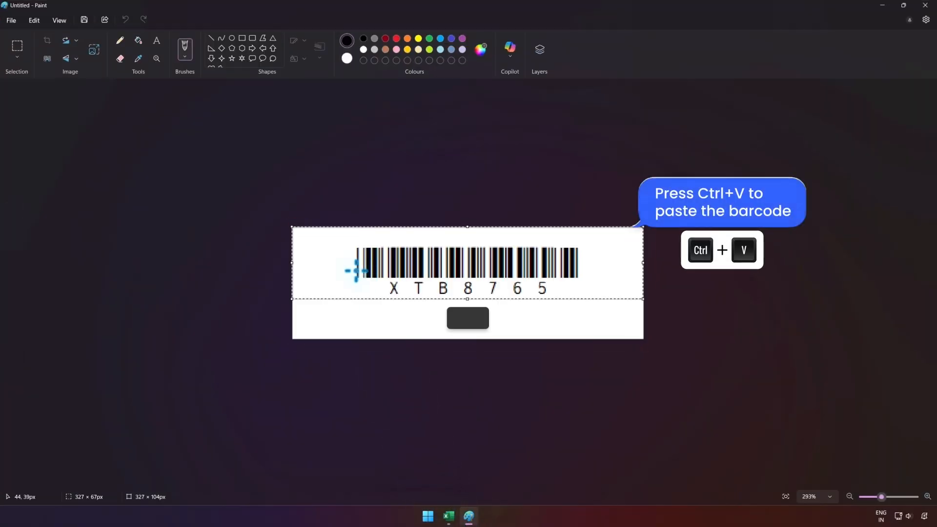
Save the pasted barcode image to the Desktop as a PNG picture named Barcode
left_click(11, 20)
left_click(96, 110)
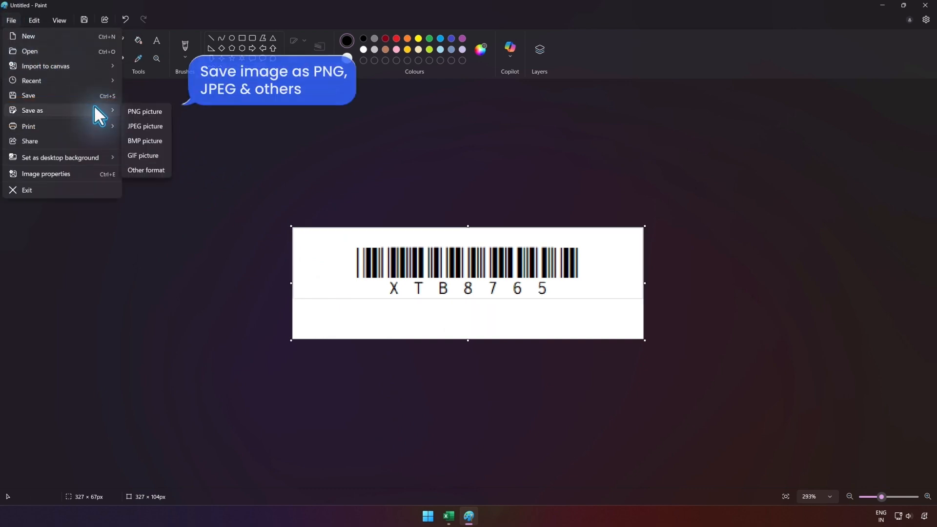
left_click(141, 110)
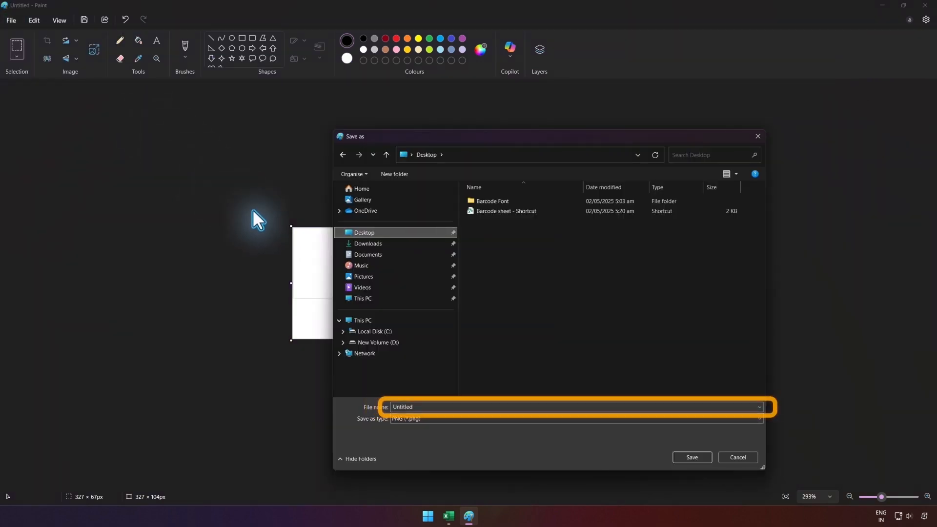
double_click(468, 407)
type("Barcode")
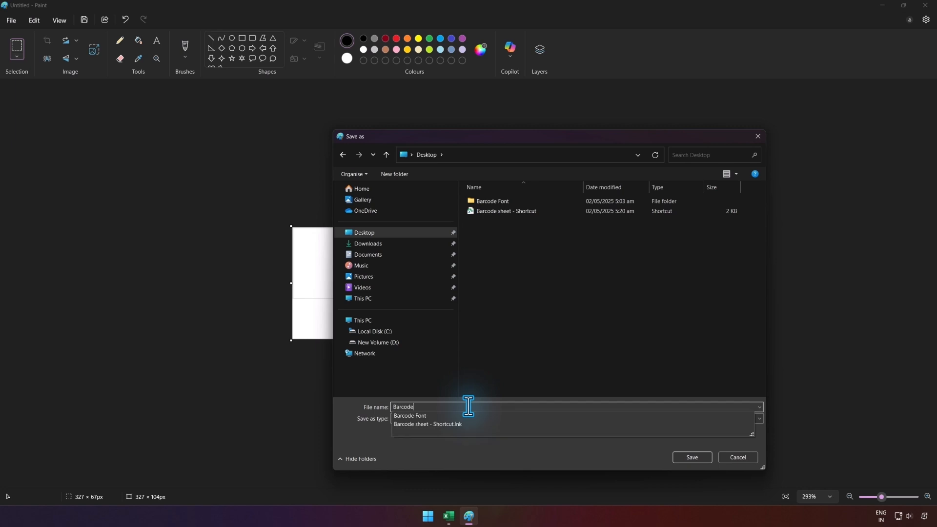
left_click(703, 458)
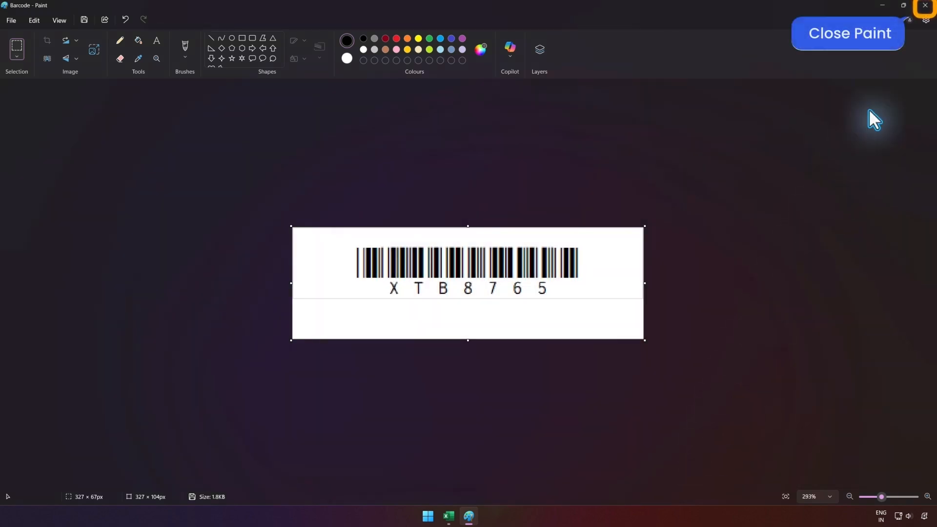
Close Paint and open the saved Barcode image from the desktop to check it
left_click(925, 5)
left_click(927, 9)
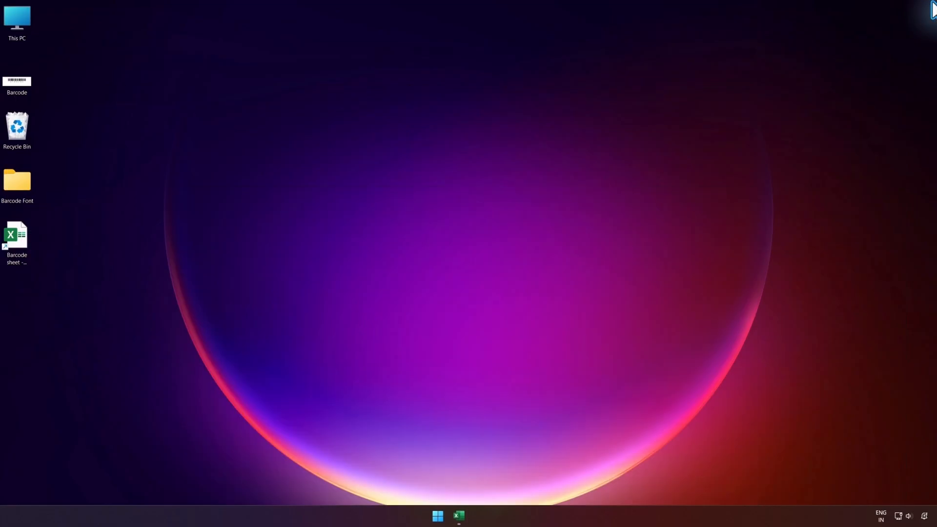
double_click(18, 84)
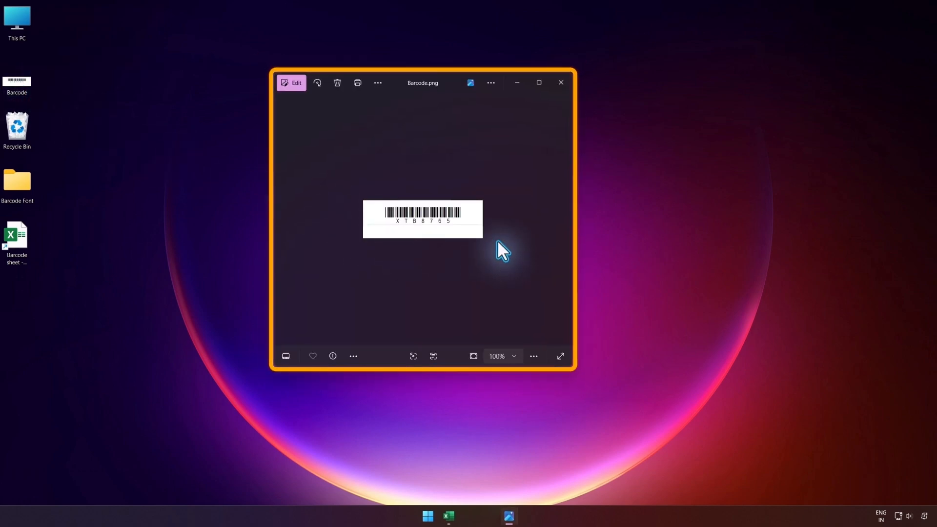
scroll(497, 240, "up", 5)
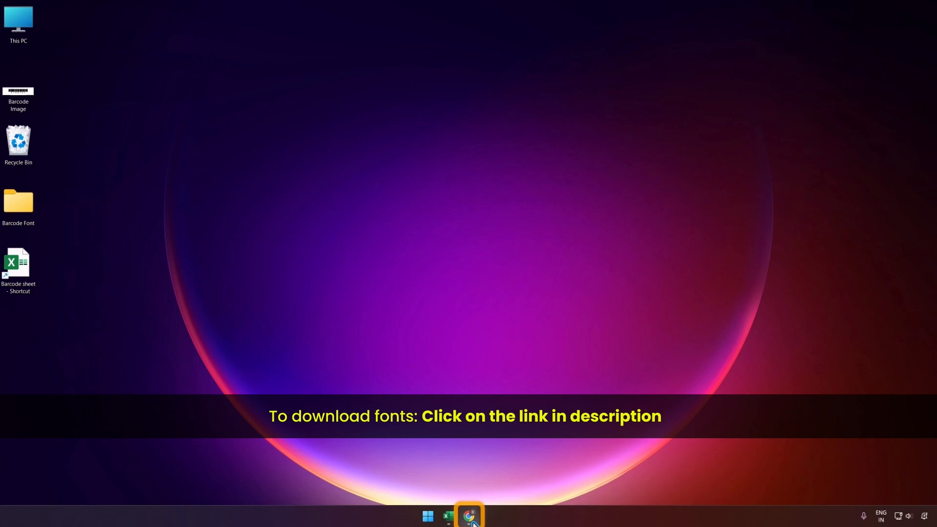
Switch to Chrome, search Google for "libre barcode 39 text" and open the Google Fonts result for Libre Barcode 39 Text
left_click(469, 516)
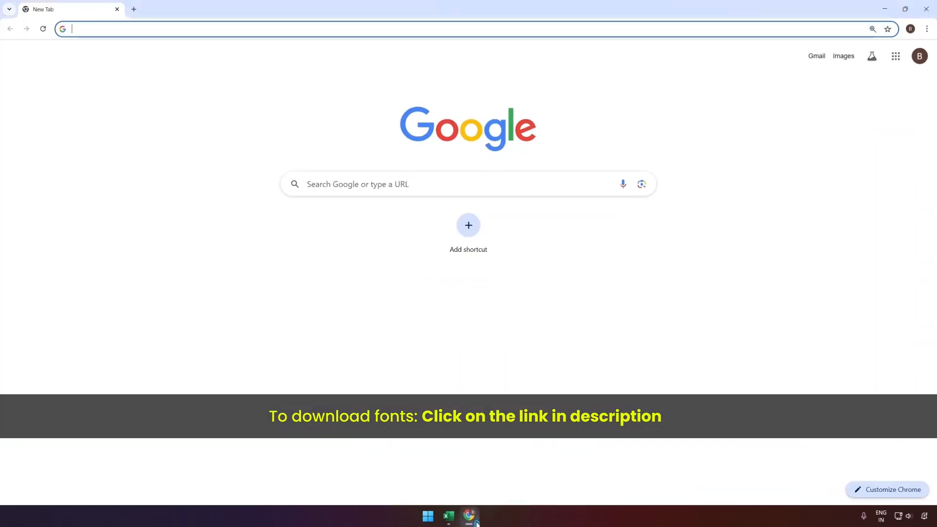
left_click(308, 184)
type("libre barcode 39")
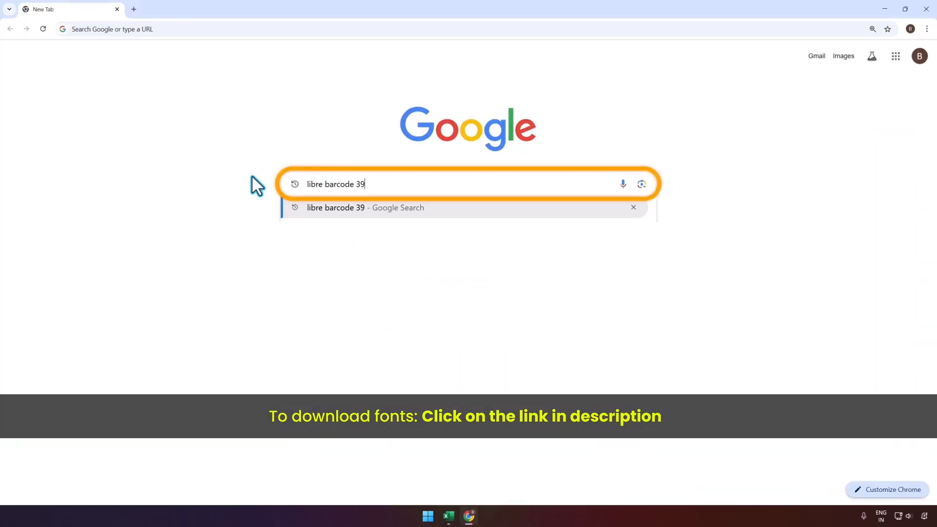
type(" text")
key("Return")
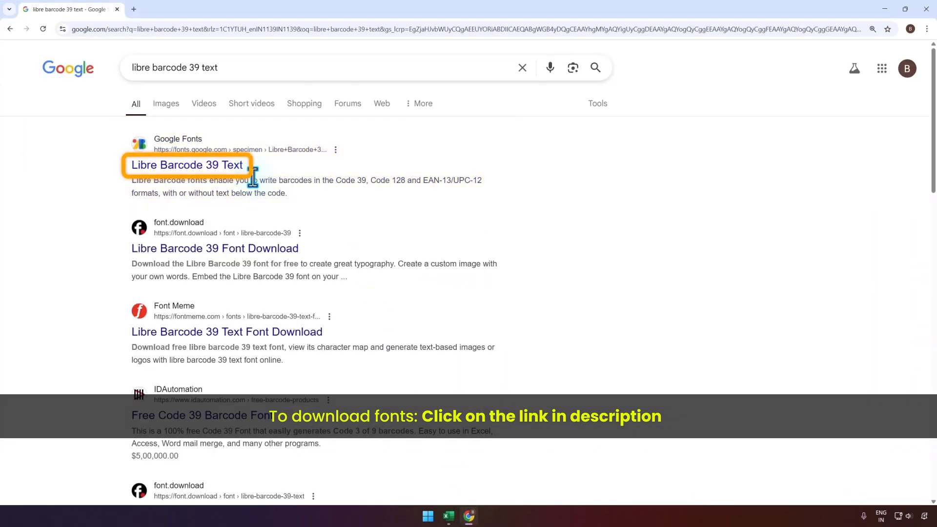
left_click(226, 166)
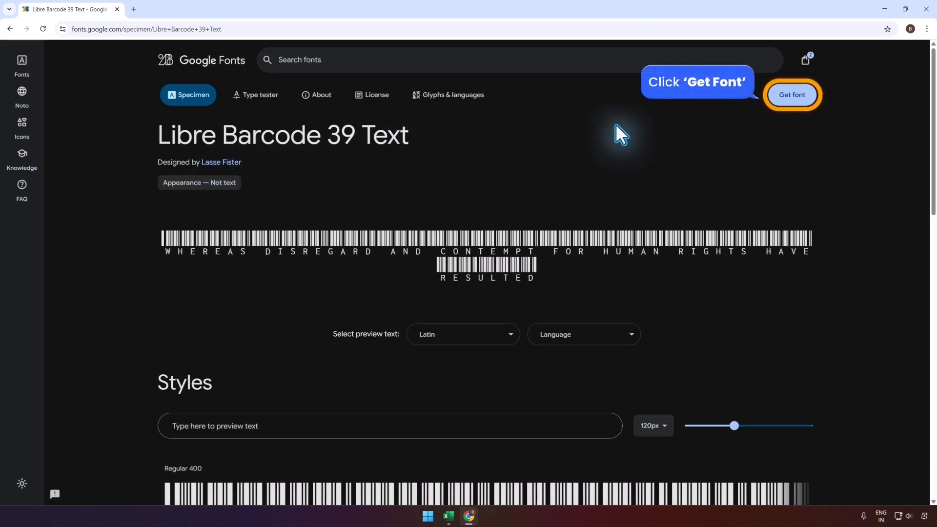
Get the Libre Barcode 39 Text font and download only that family's ZIP archive to the Desktop
left_click(793, 100)
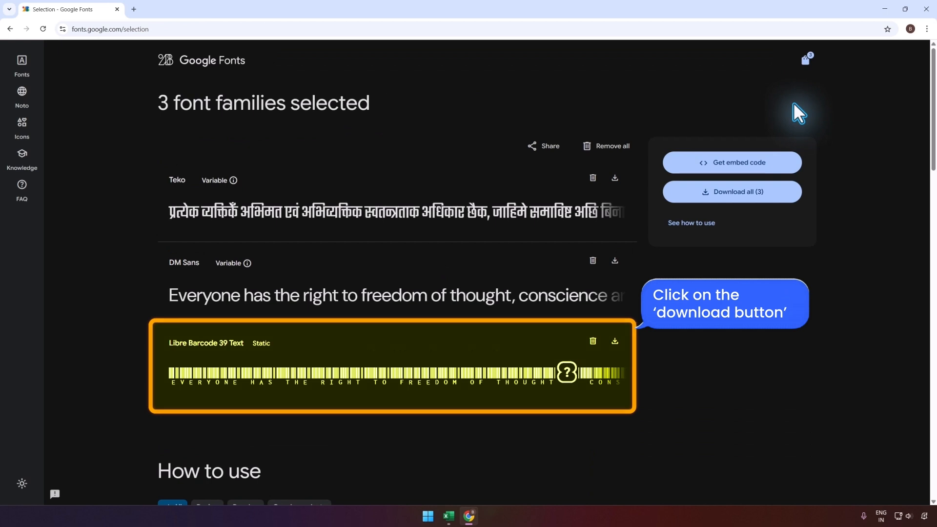
left_click(613, 344)
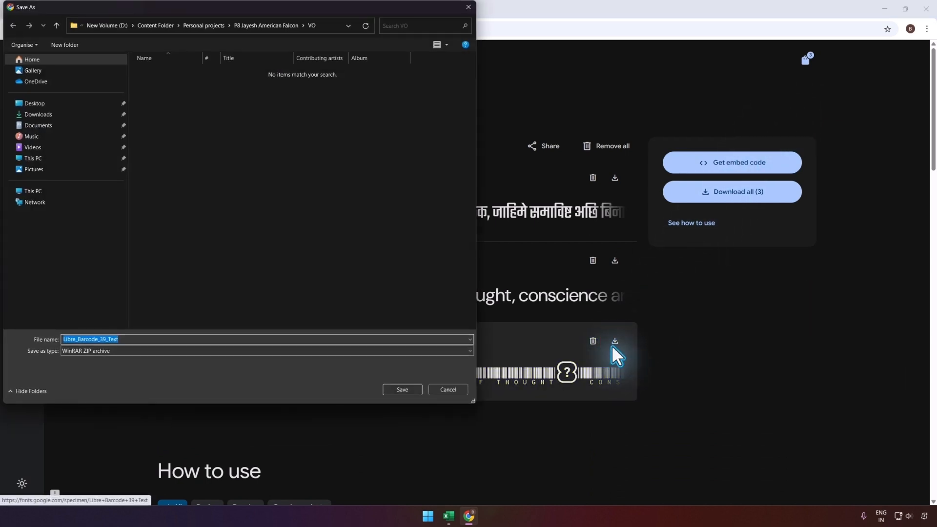
left_click(72, 105)
left_click(416, 391)
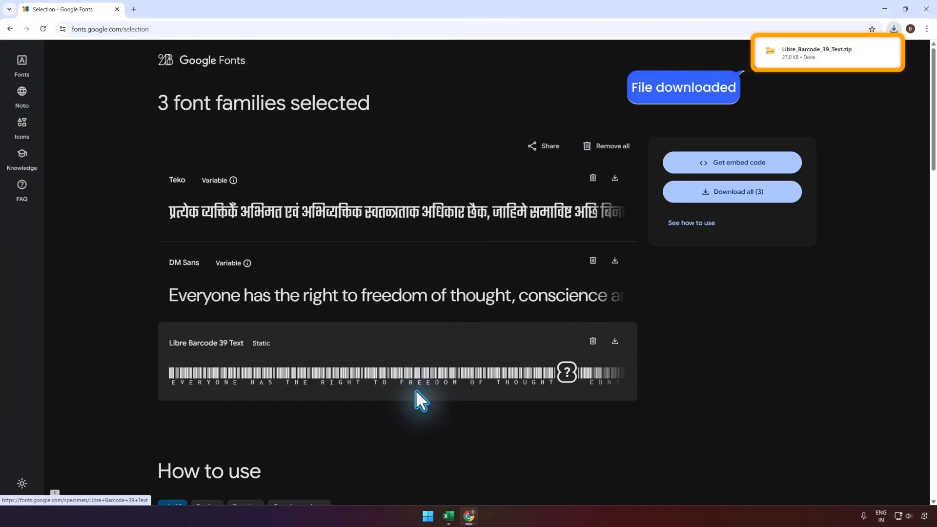
Minimize the browser and extract the downloaded archive on the desktop into a Libre_Barcode_39_Text folder
left_click(887, 10)
right_click(21, 327)
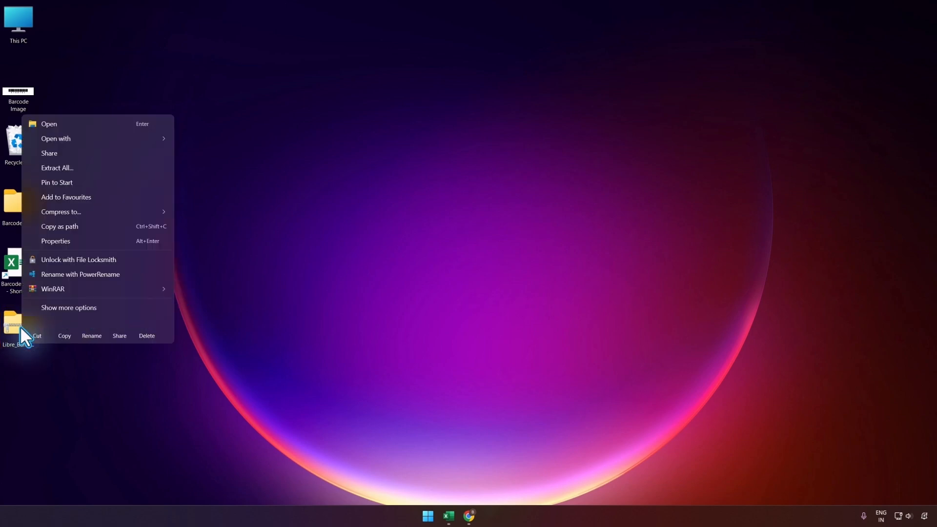
mouse_move(118, 293)
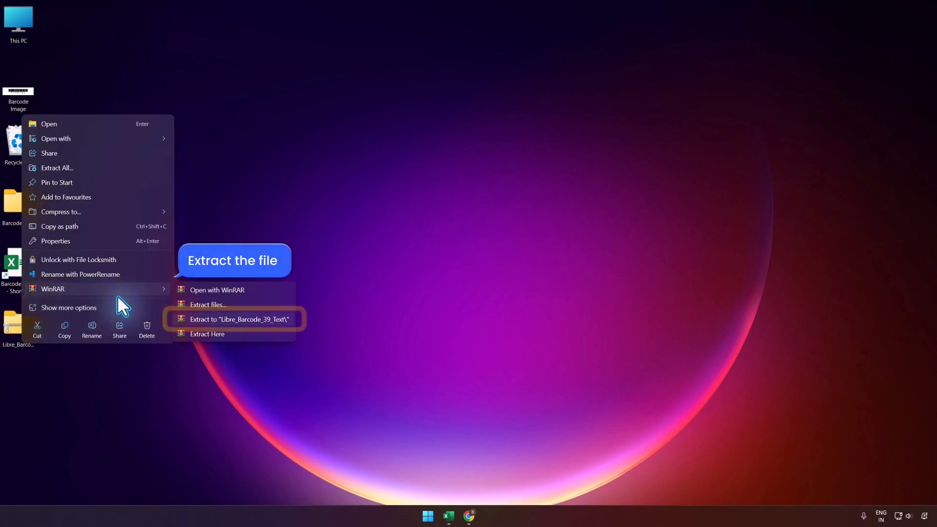
left_click(248, 320)
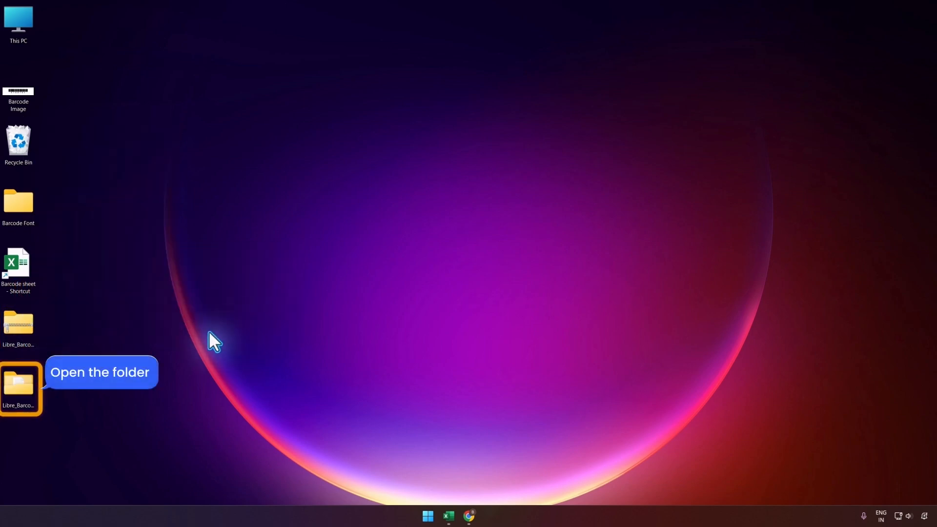
Open the extracted Libre_Barcode_39_Text folder and install the LibreBarcode39Text-Regular font
double_click(25, 382)
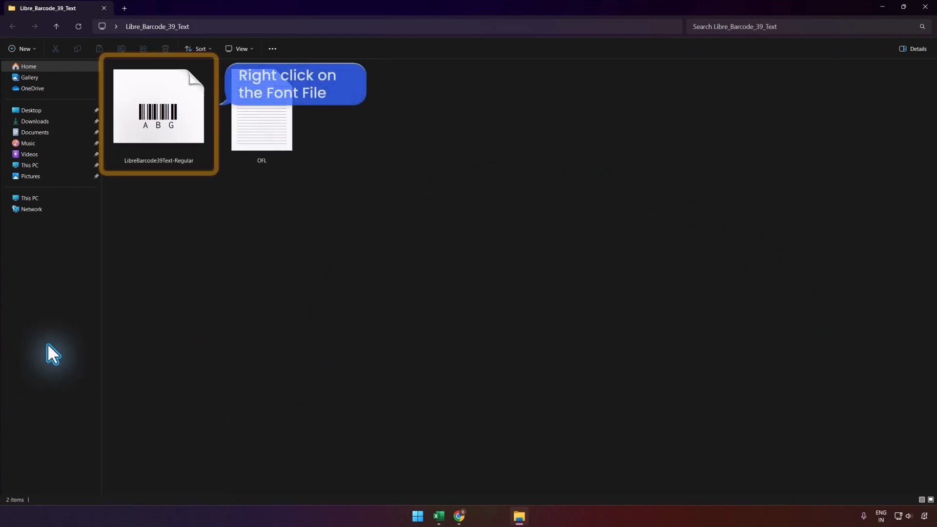
right_click(156, 132)
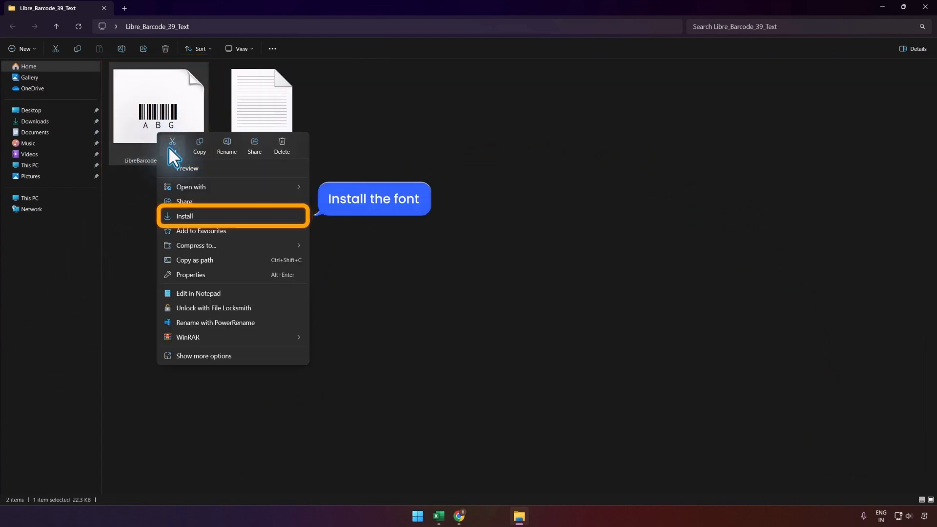
left_click(223, 216)
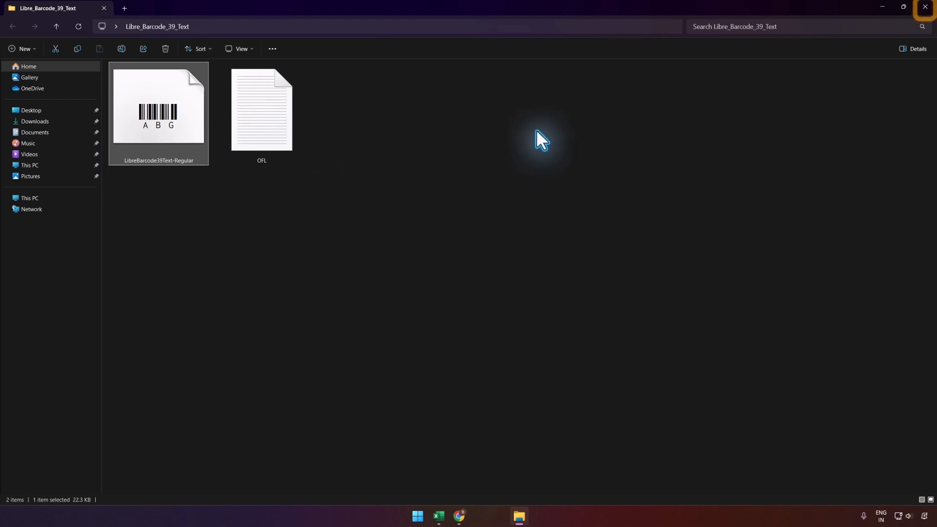
Close the font folder, switch back to Excel and look for Libre Barcode 39 Text among the available fonts
left_click(924, 6)
left_click(452, 513)
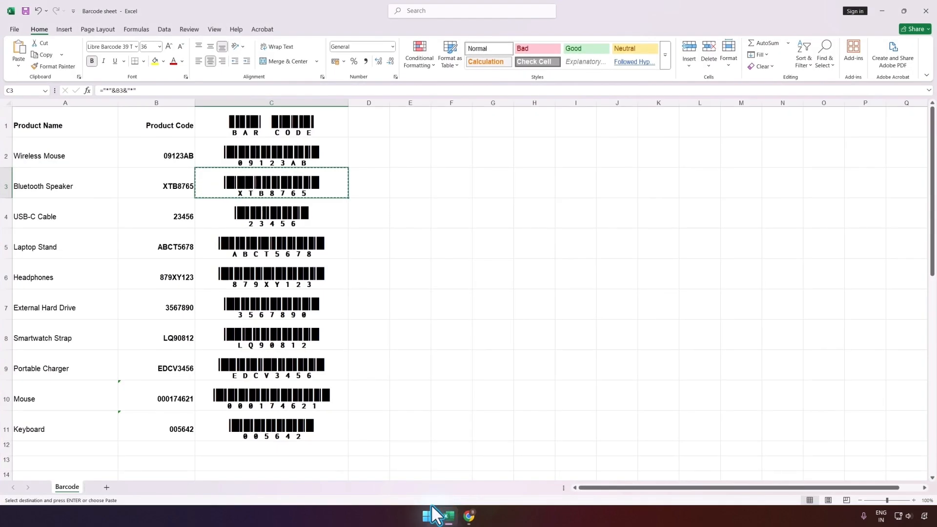
left_click(136, 46)
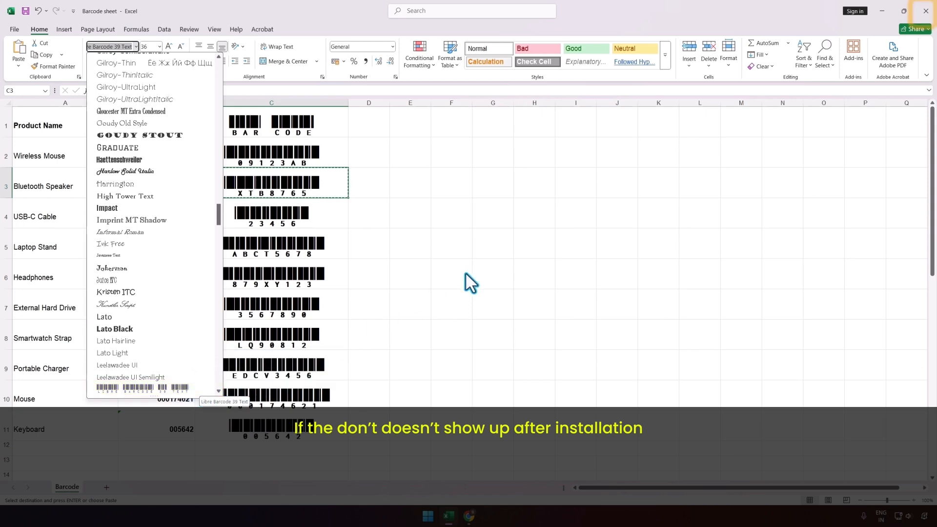
Restart Excel by closing the workbook with changes saved and reopening it maximized, and recheck the available fonts for Libre Barcode 39 Text
left_click(927, 12)
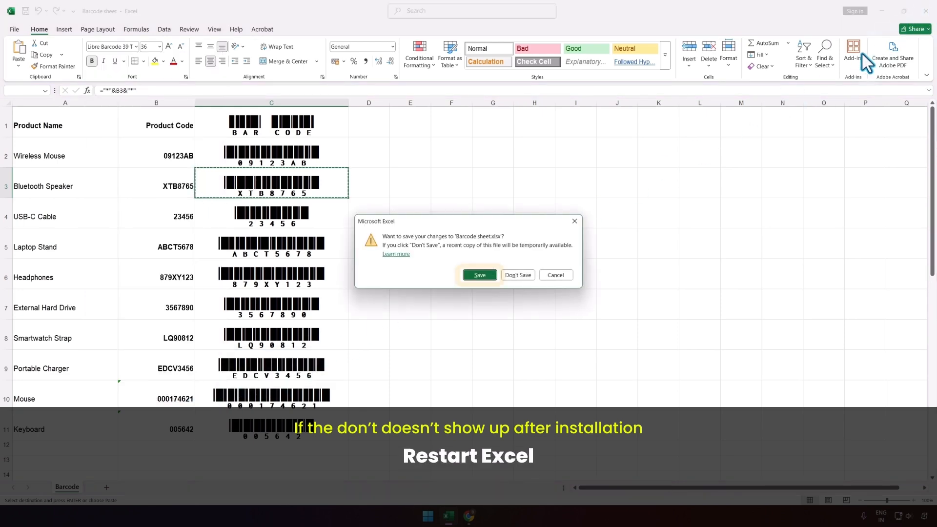
left_click(469, 275)
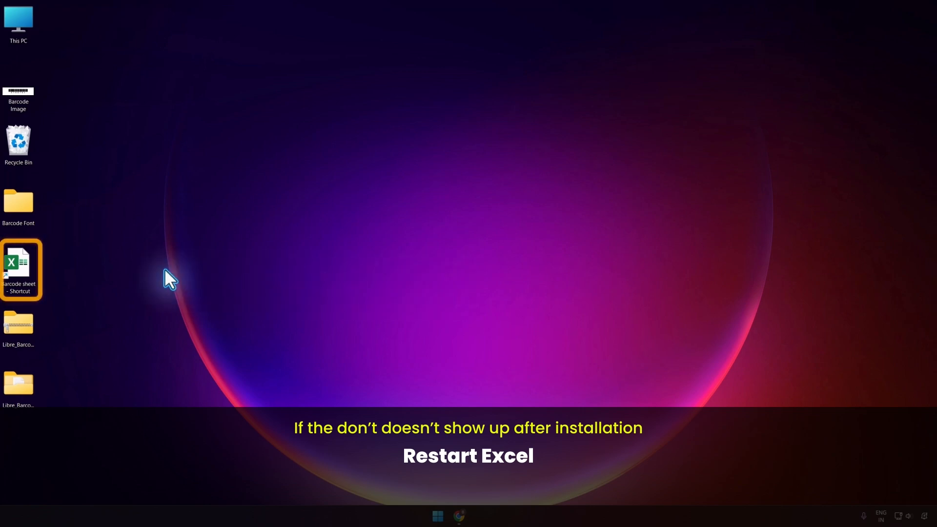
double_click(26, 268)
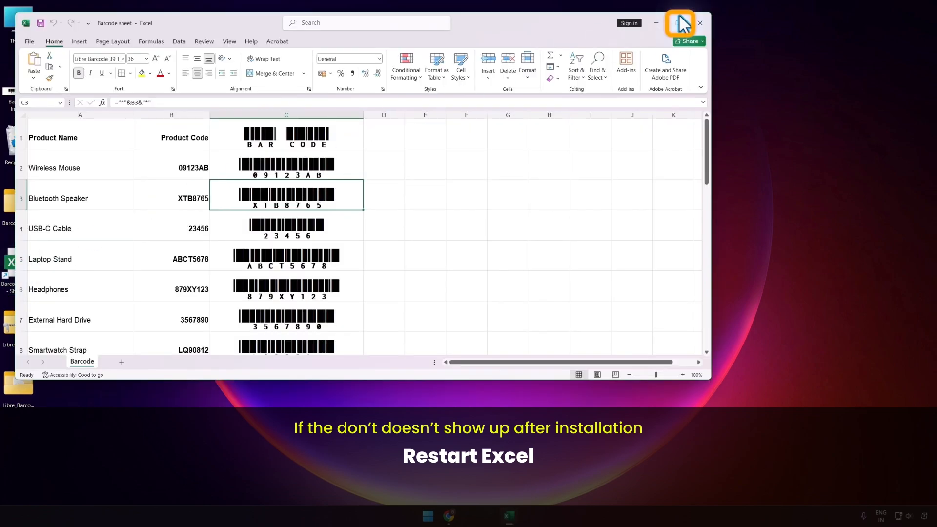
left_click(680, 23)
left_click(136, 49)
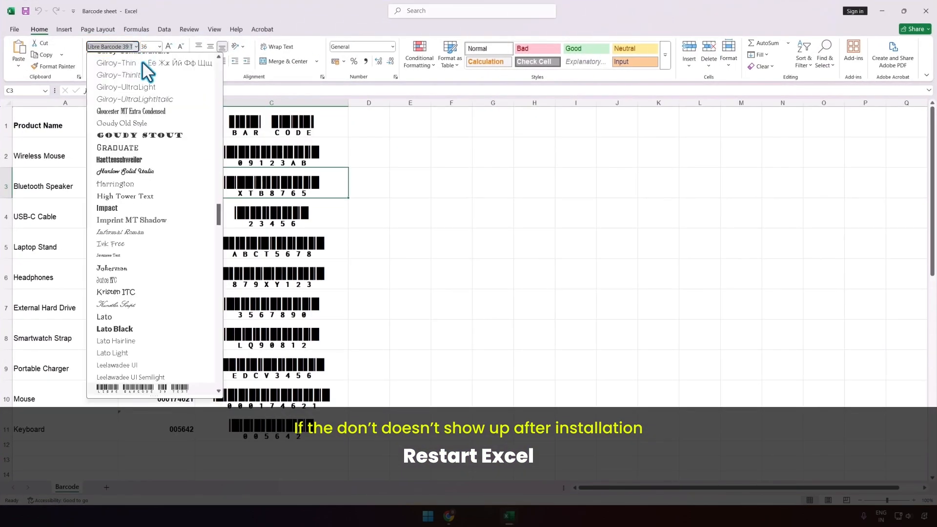
scroll(187, 245, "down", 10)
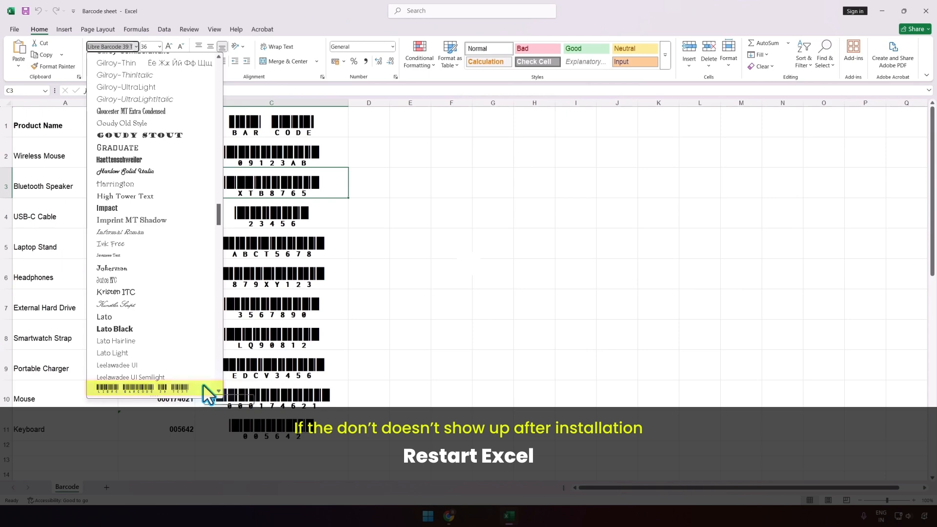